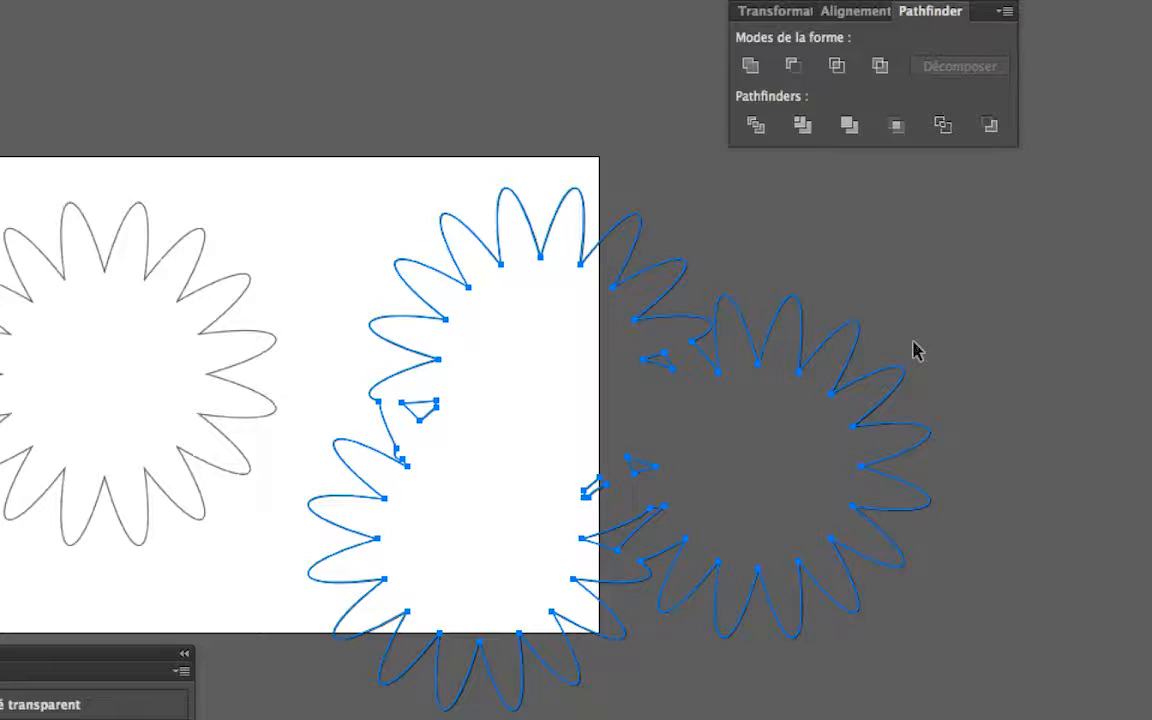
- Select and copy the compound path made of the three merged flowers
key("super+alt+8")
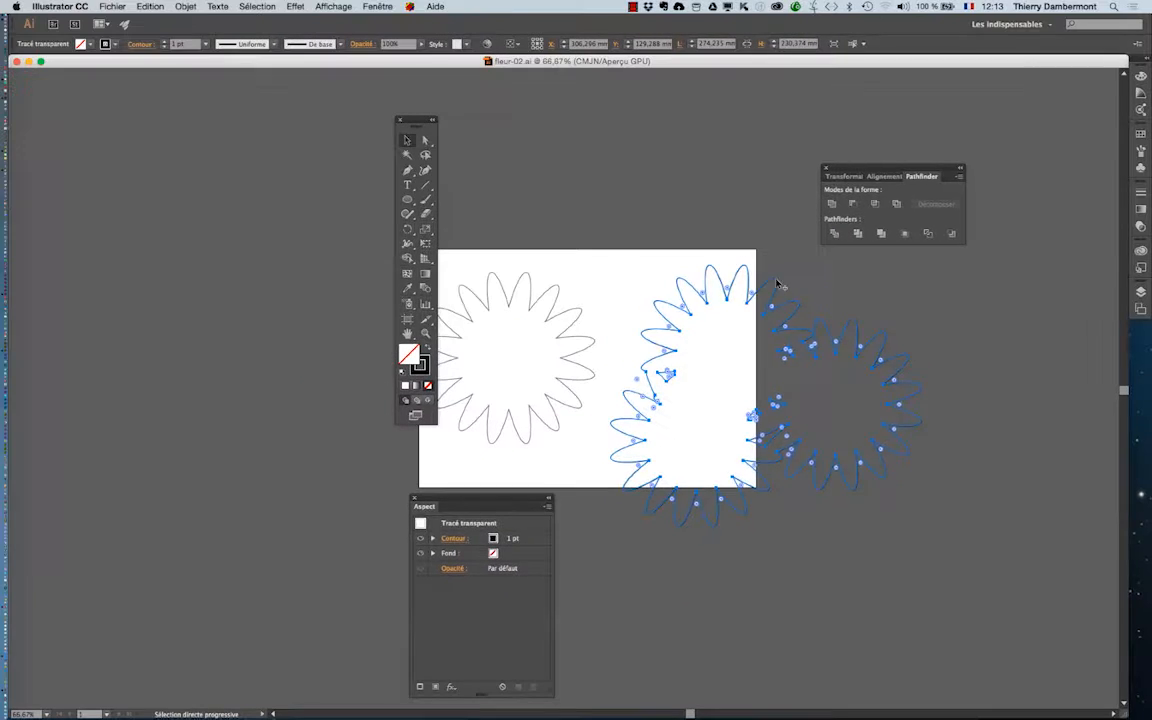
left_click(511, 175)
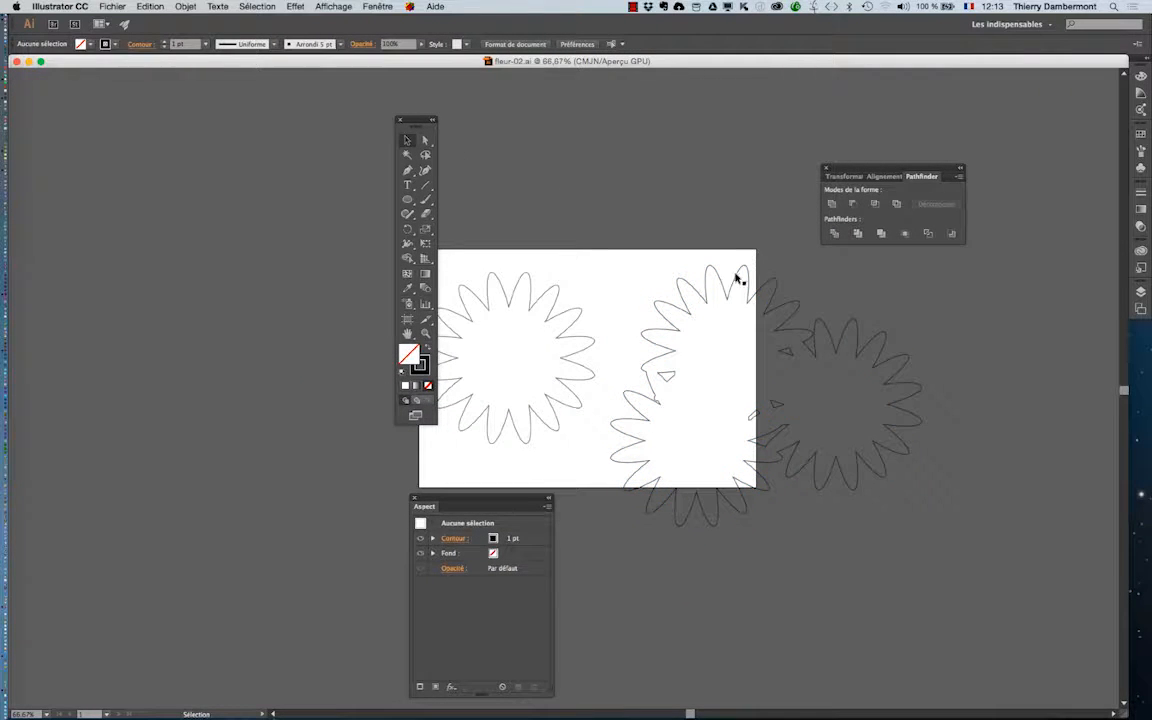
left_click(738, 279)
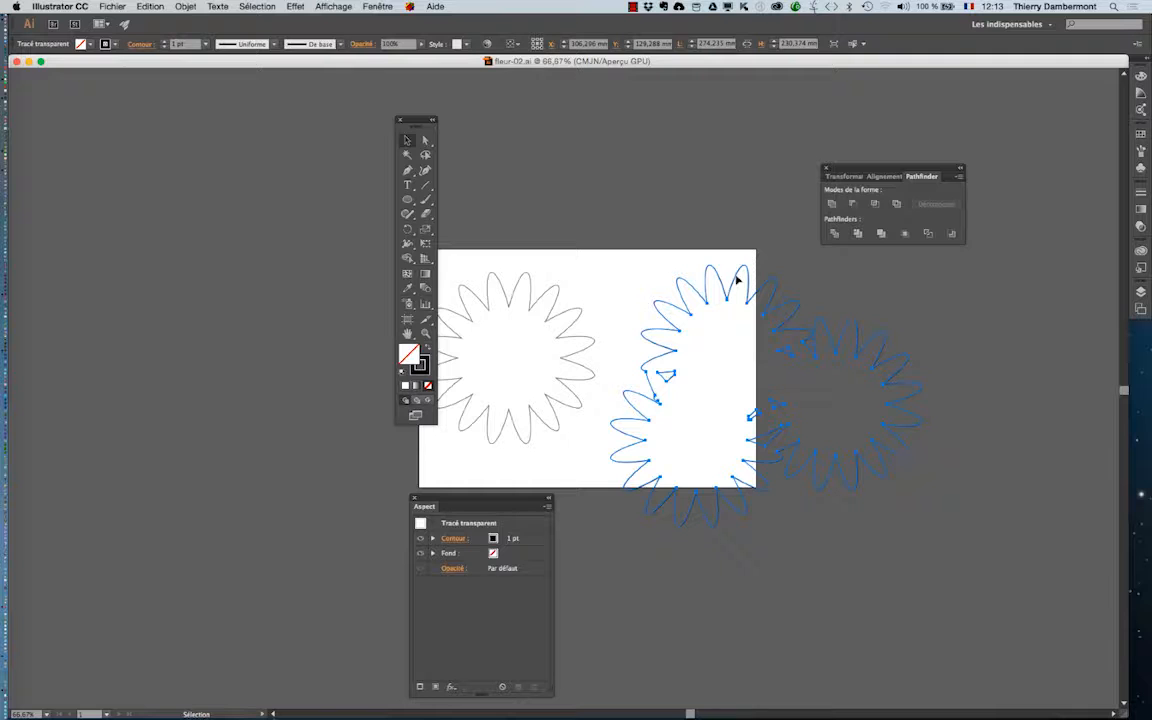
left_click(733, 277)
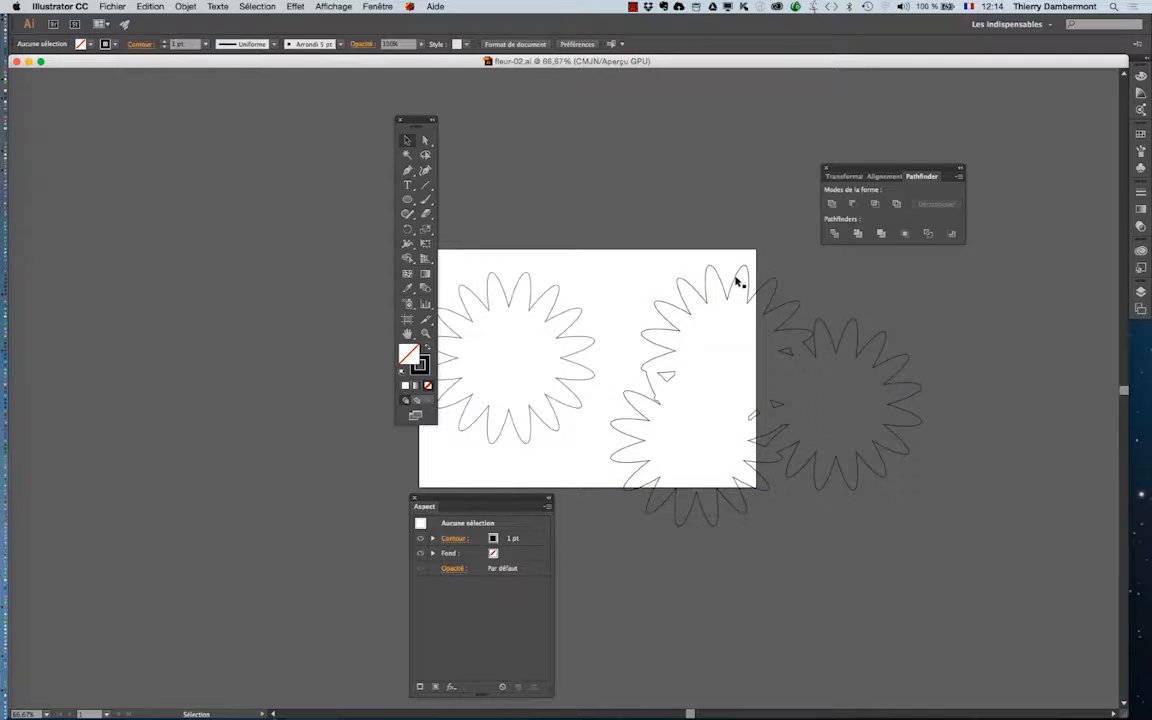
left_click(738, 278)
key("a")
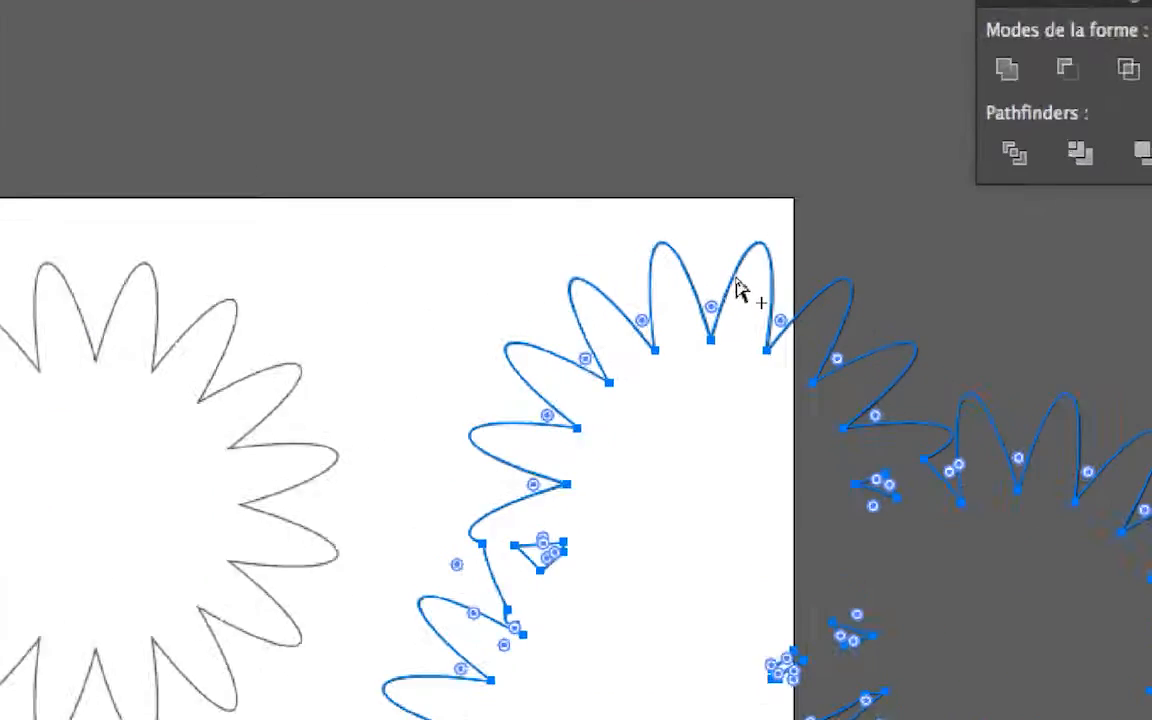
left_click(925, 292)
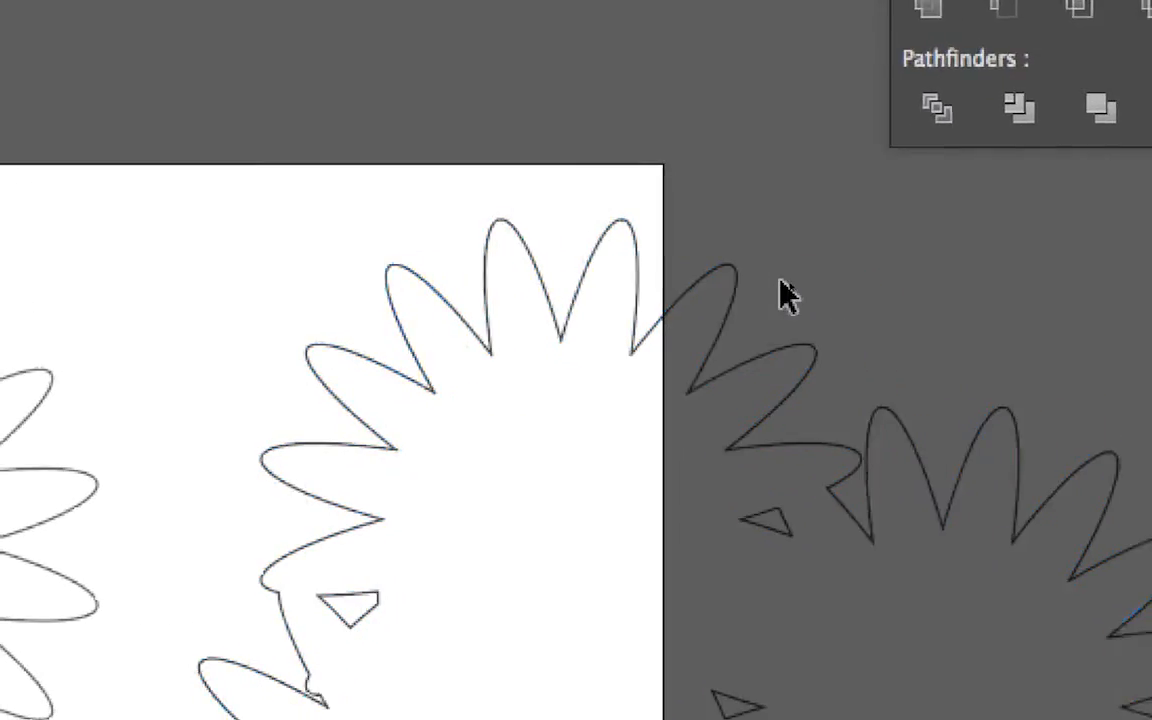
left_click(870, 322)
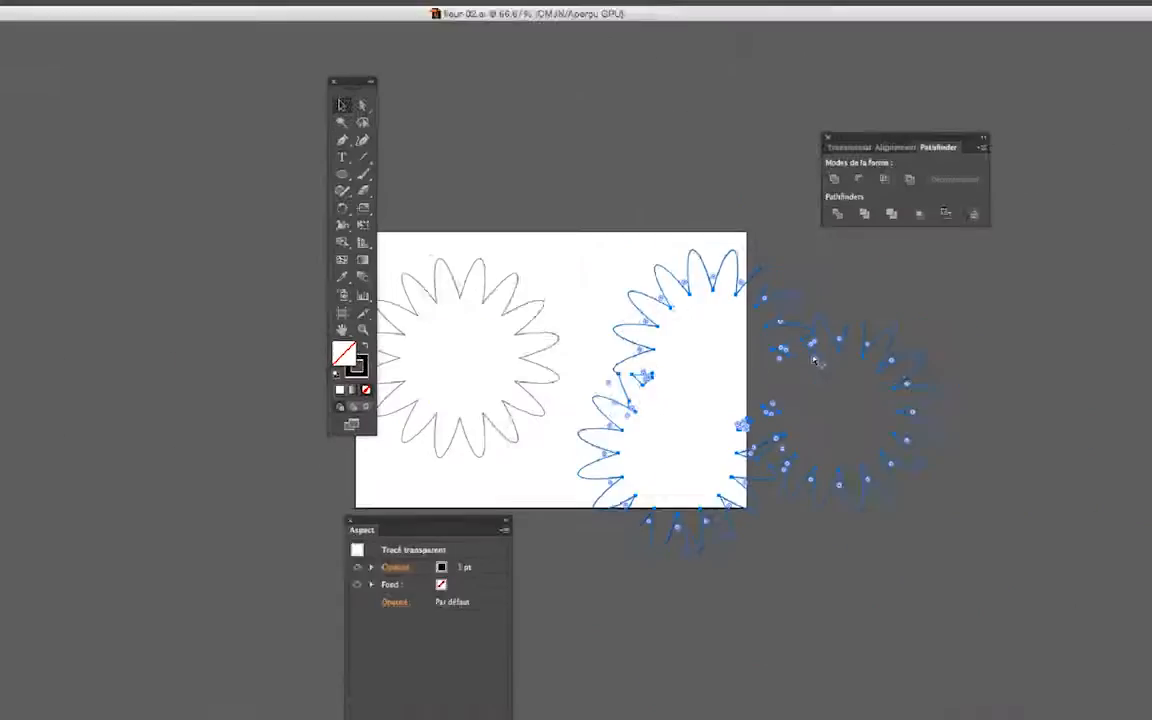
- Switch to InDesign and insert one page after page 8 of premier-doc-24.indd, based on the A-Gabarit master
key("super+Tab")
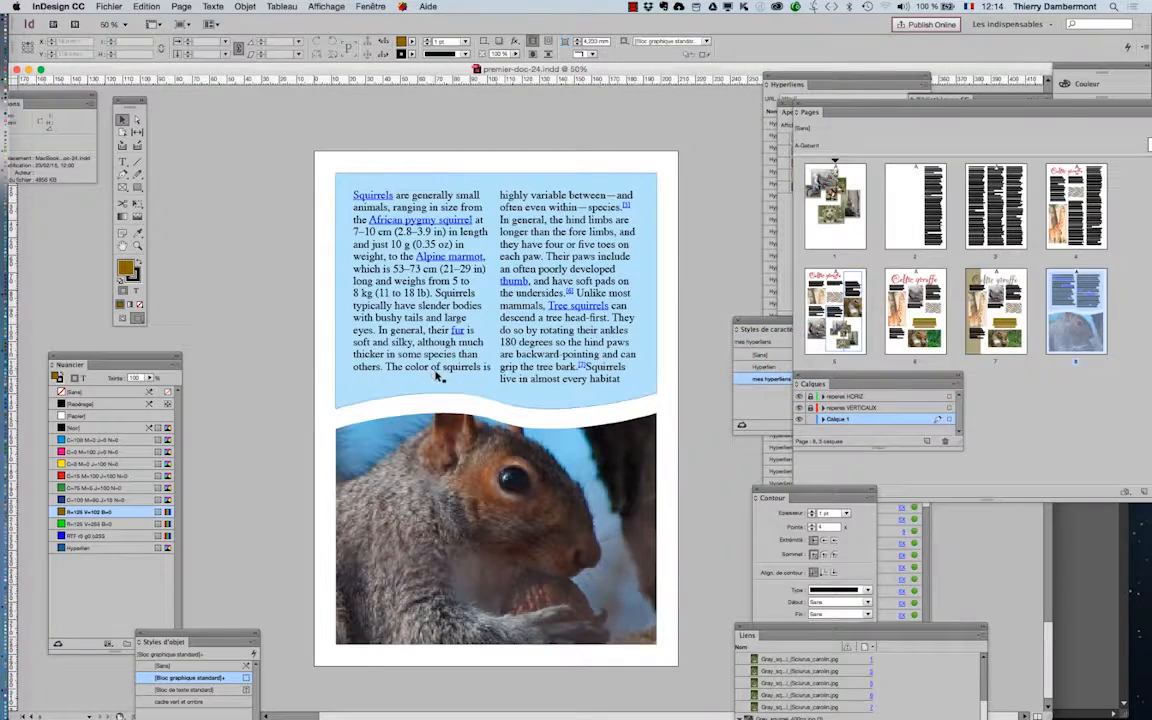
scroll(490, 386, "down", 2)
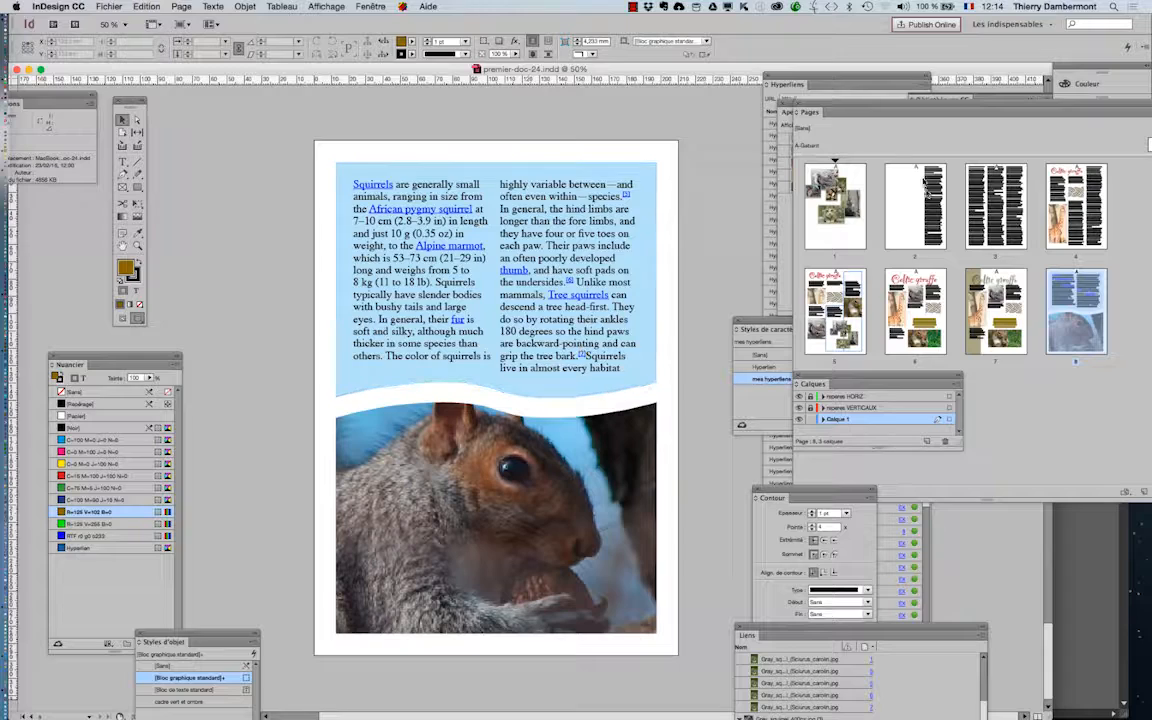
left_click_drag(900, 112, 808, 104)
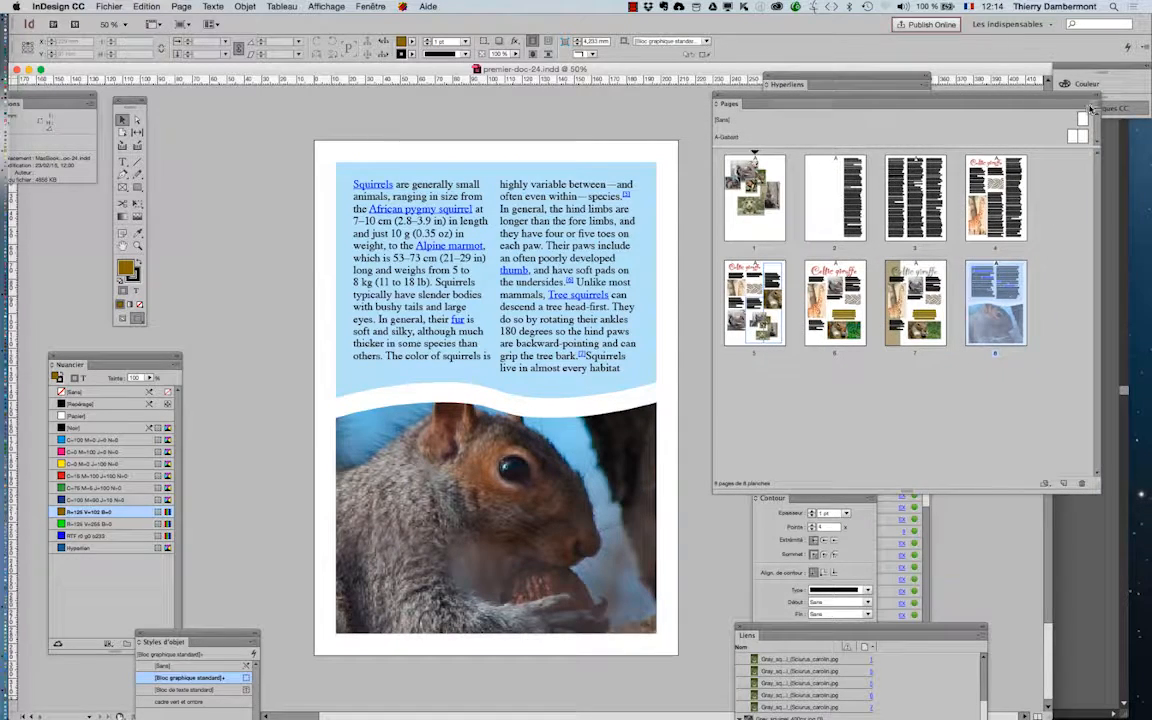
left_click(1090, 107)
left_click(905, 111)
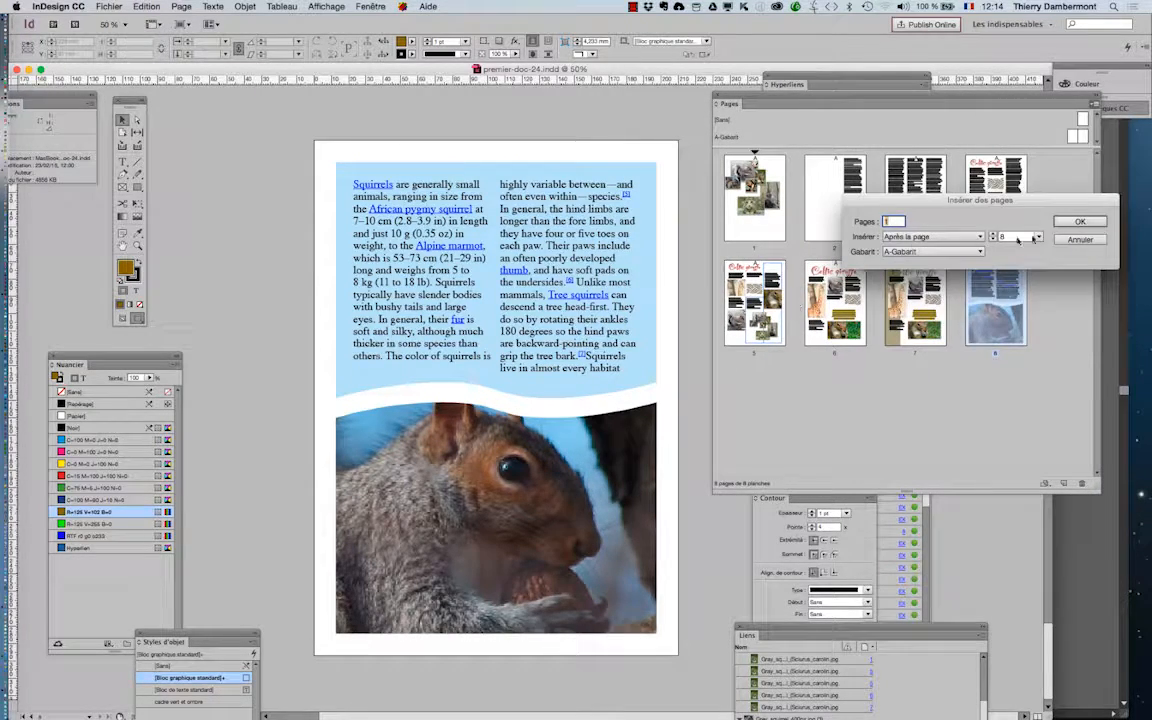
key("Return")
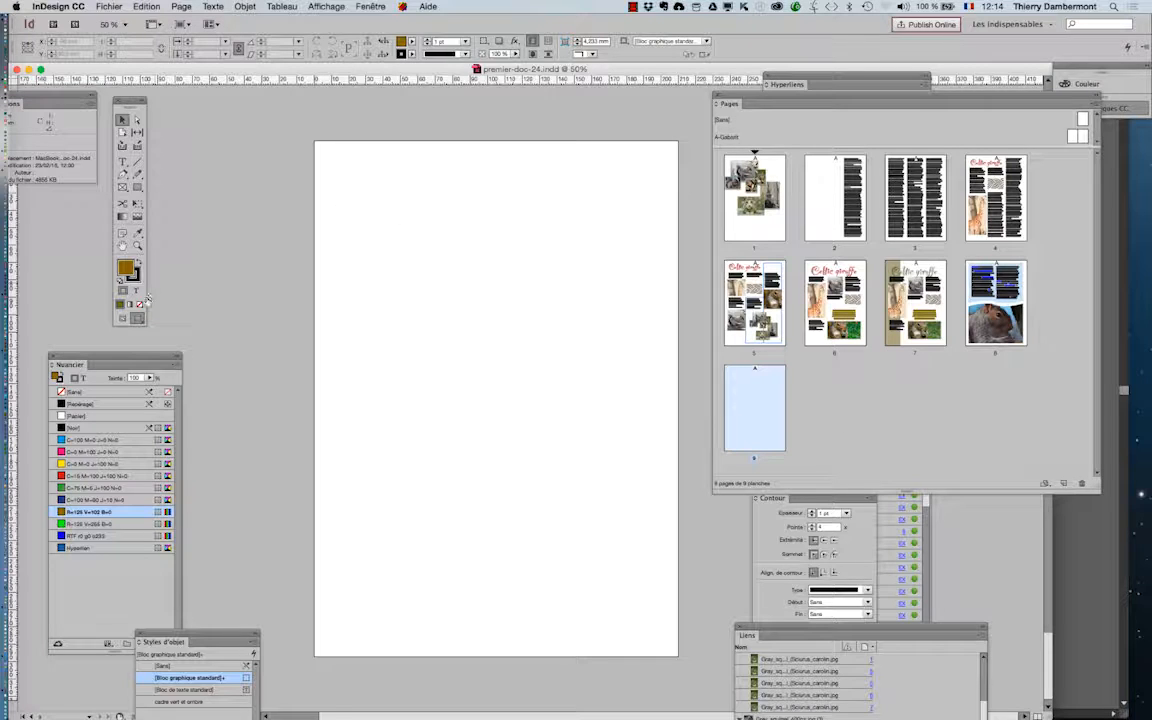
- Return to normal view mode, then paste the merged flower outline on page 9 and move it further left
left_click(123, 318)
left_click(147, 6)
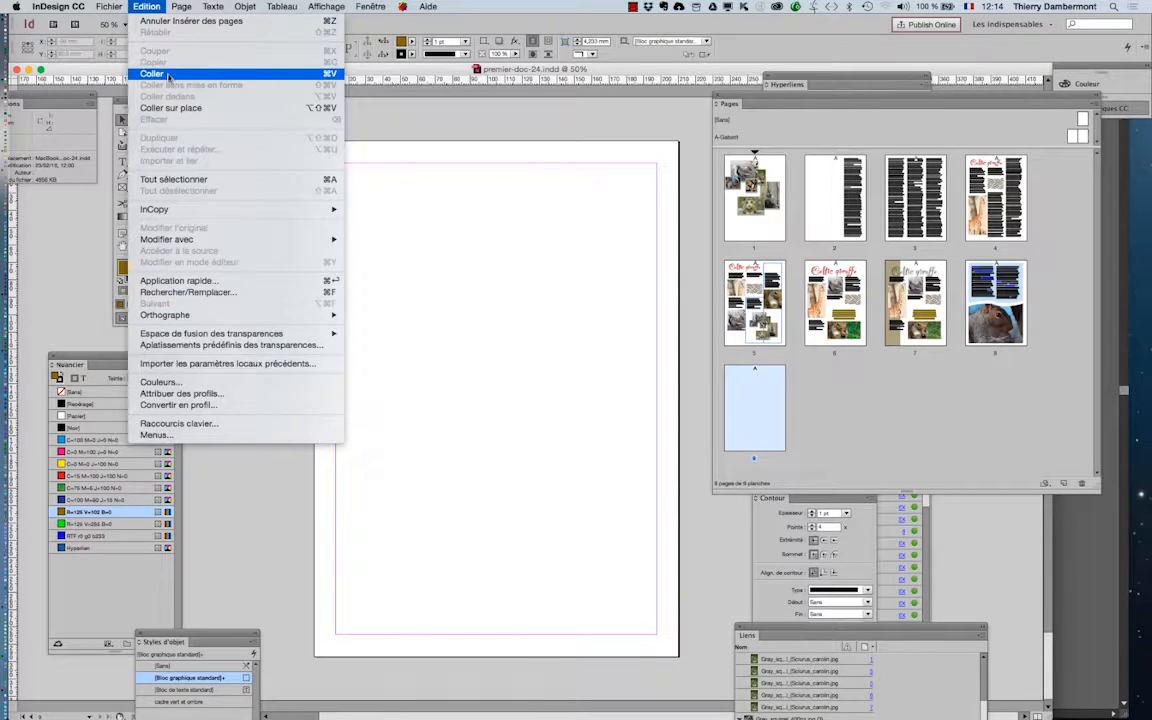
left_click(153, 73)
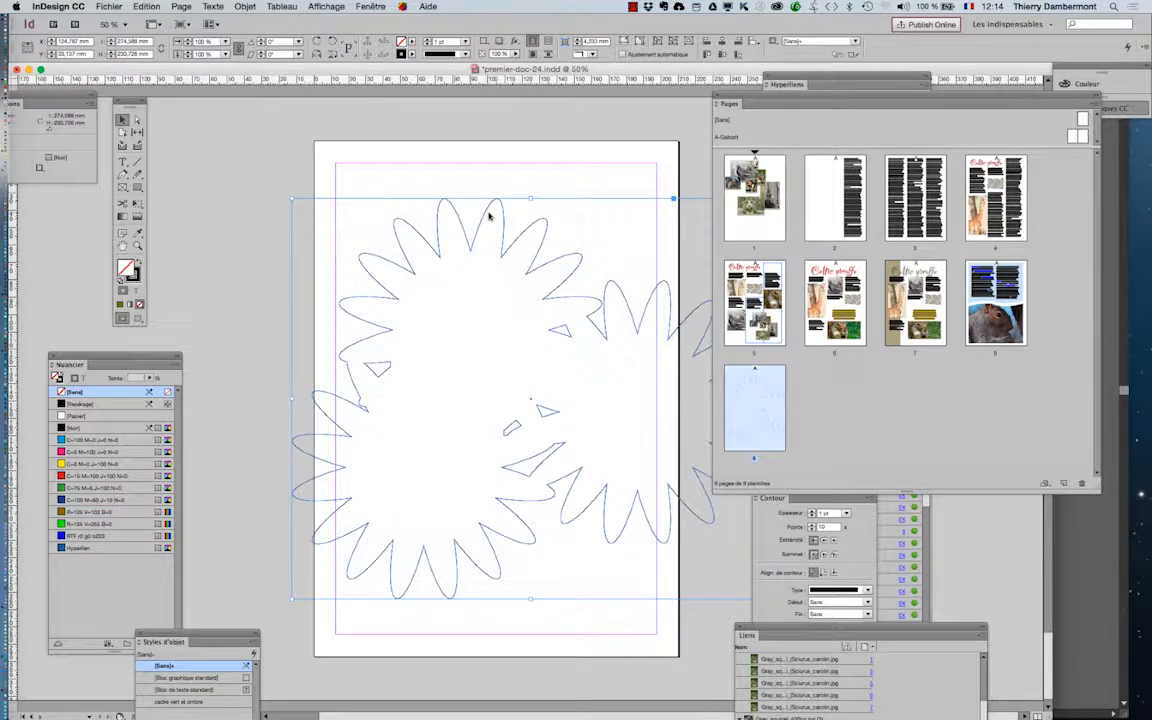
left_click_drag(487, 215, 418, 212)
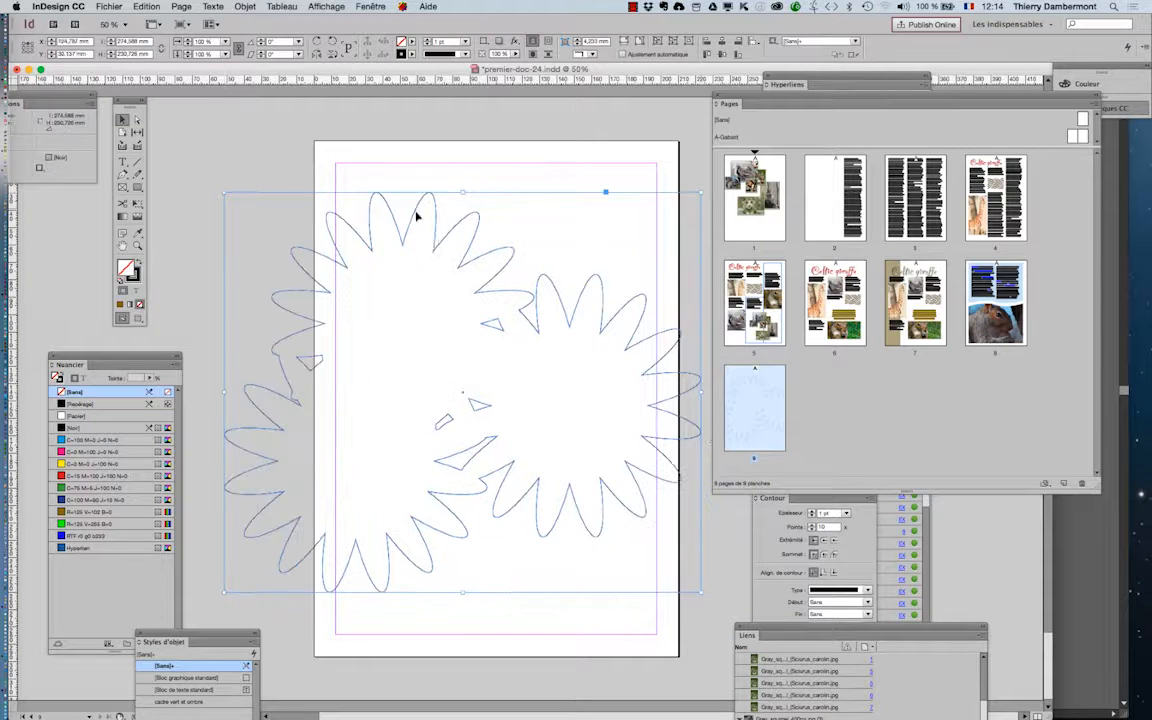
- Examine the anchor points and direction handles of the pasted flower outline, petal by petal, with the Direct Selection tool
left_click(137, 119)
left_click(244, 172)
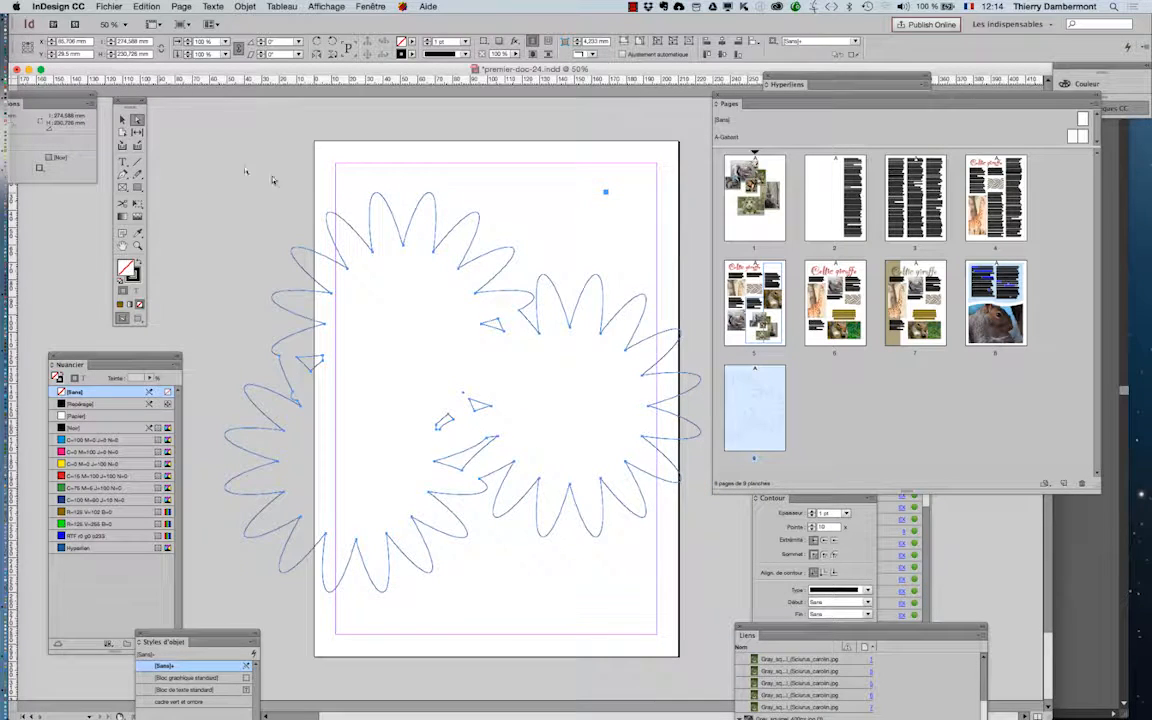
left_click(381, 198)
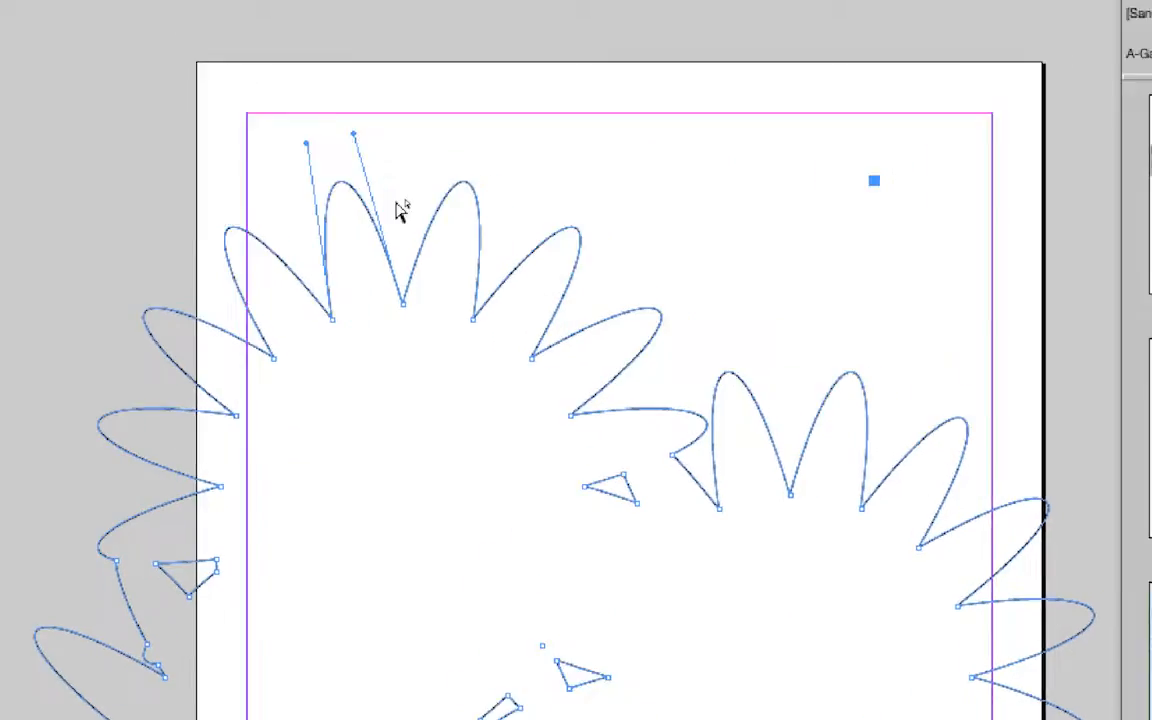
left_click(412, 189)
left_click(415, 226)
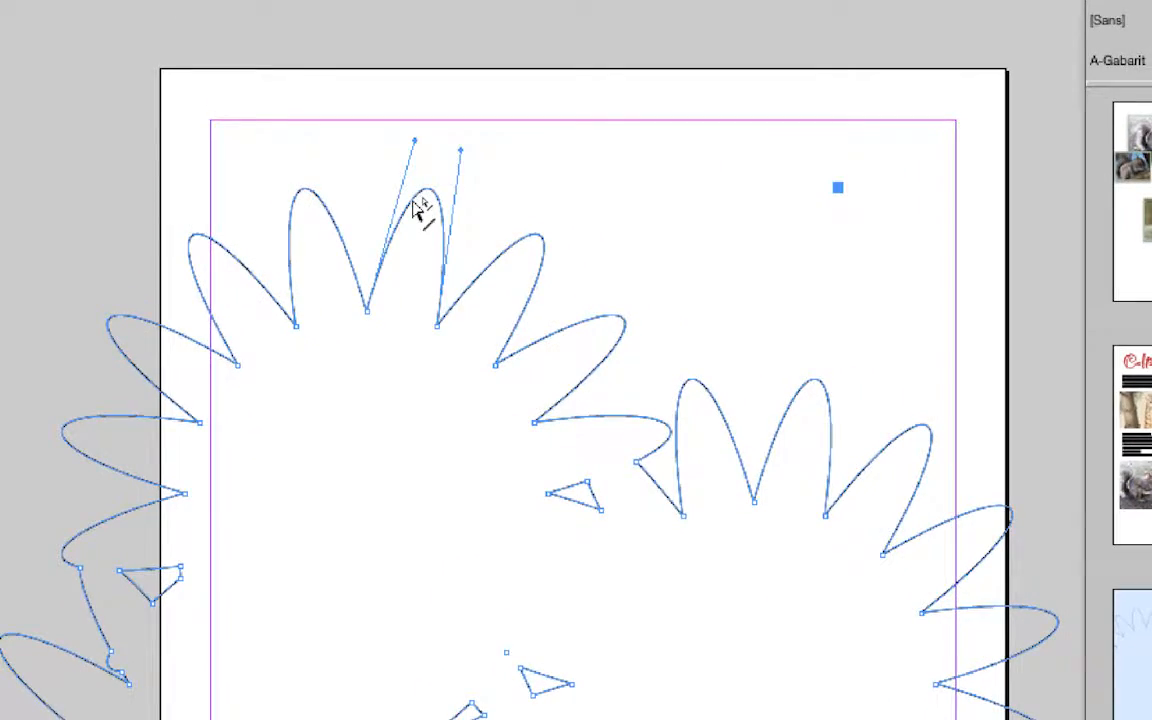
left_click(440, 234)
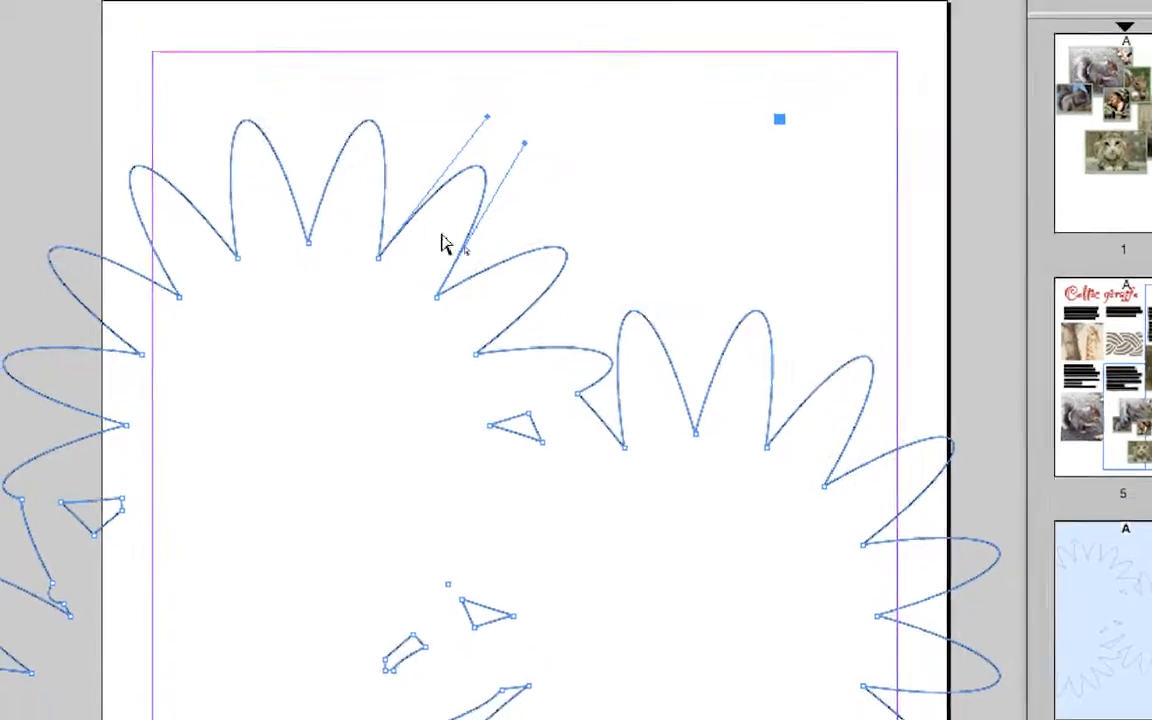
left_click(457, 257)
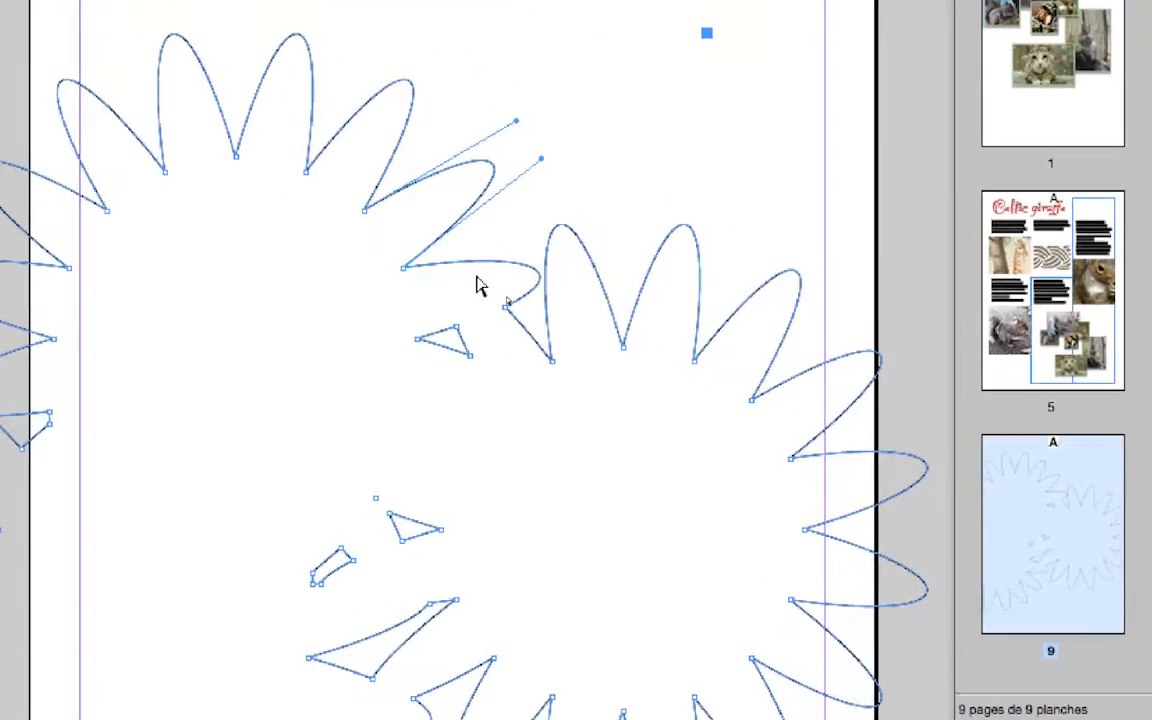
left_click(478, 270)
left_click(545, 288)
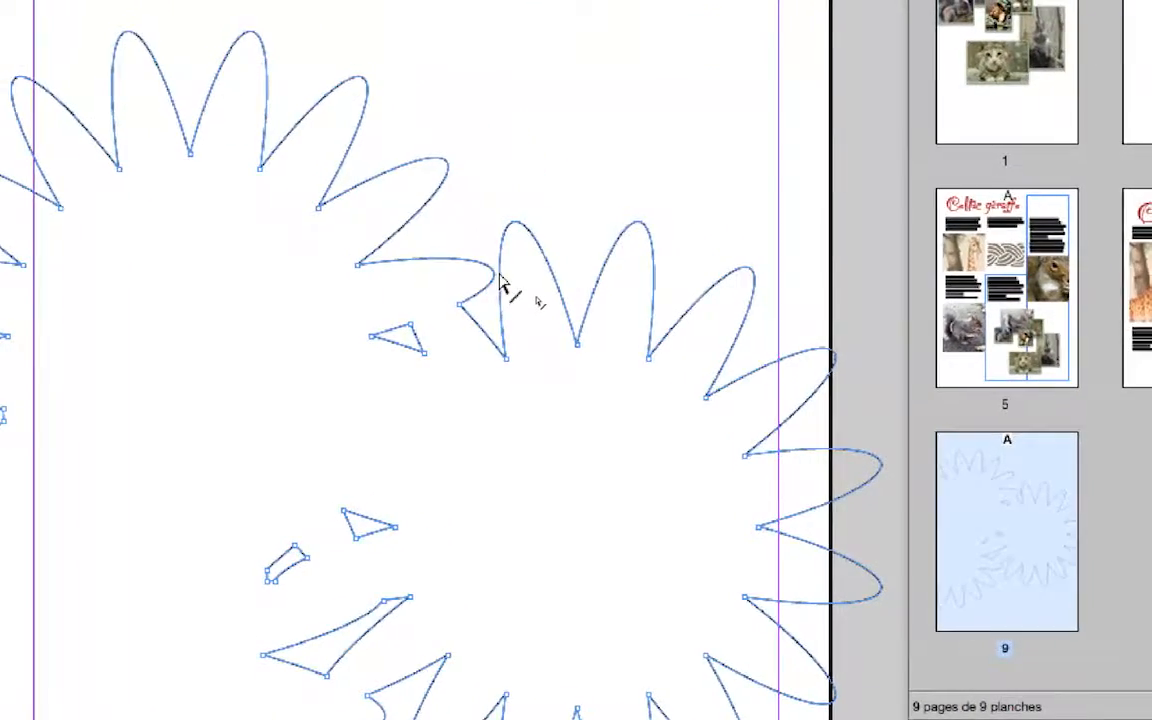
left_click(561, 287)
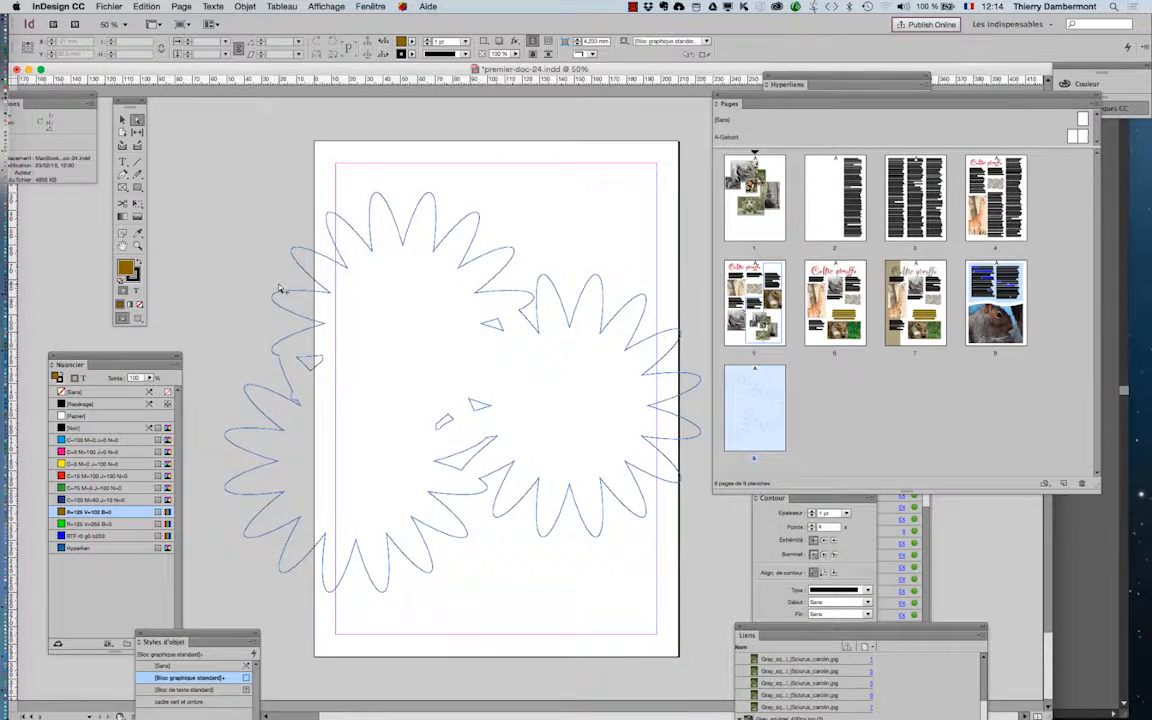
- Import the Nicolas_Hüet giraffe JPEG from the ID jour 1 matin folder into the flower outline, with replacement of the selected item enabled
key("super+minus")
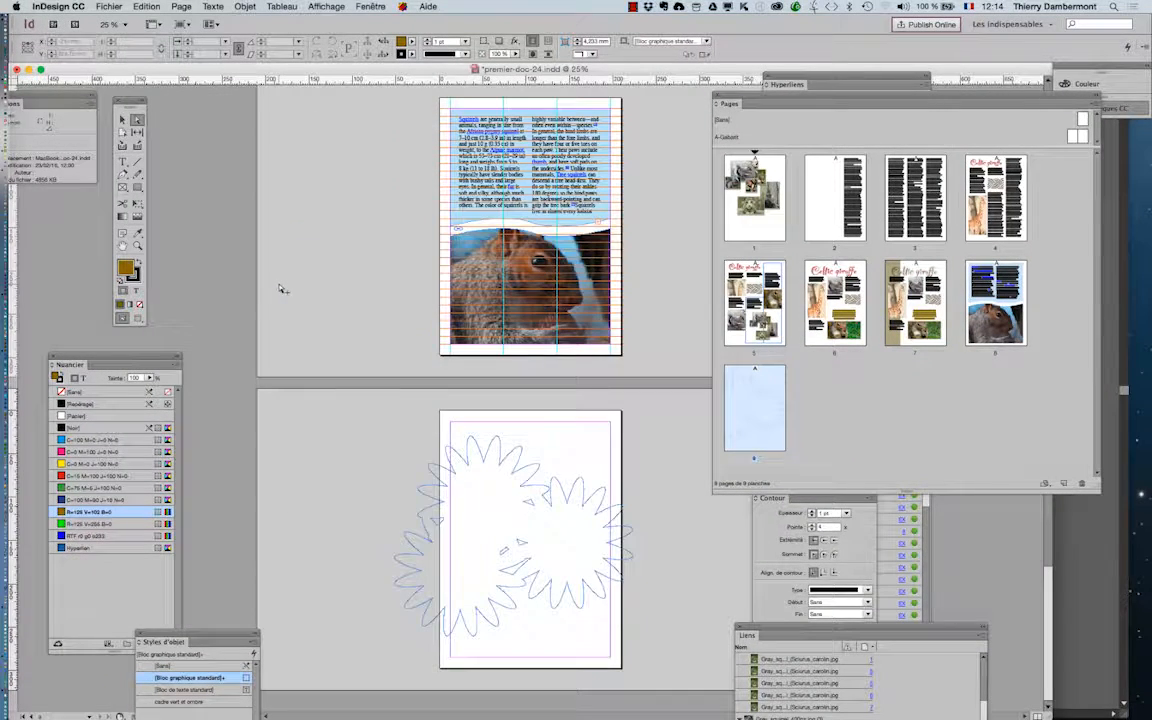
left_click(124, 248)
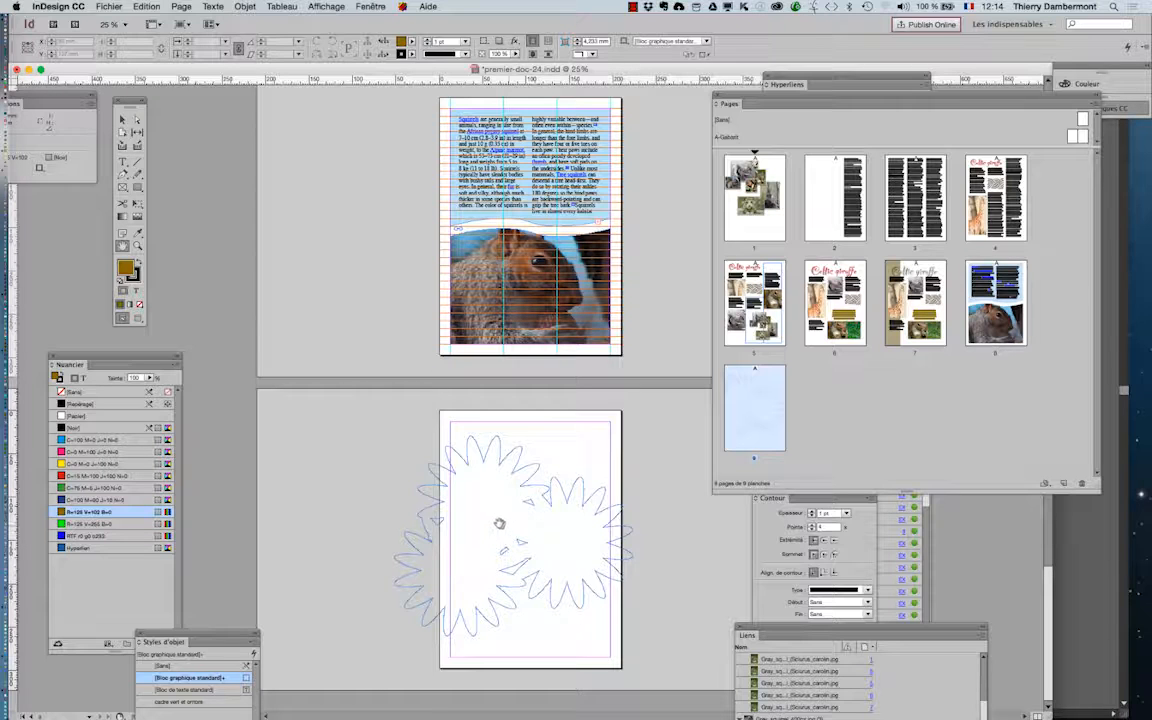
left_click(121, 119)
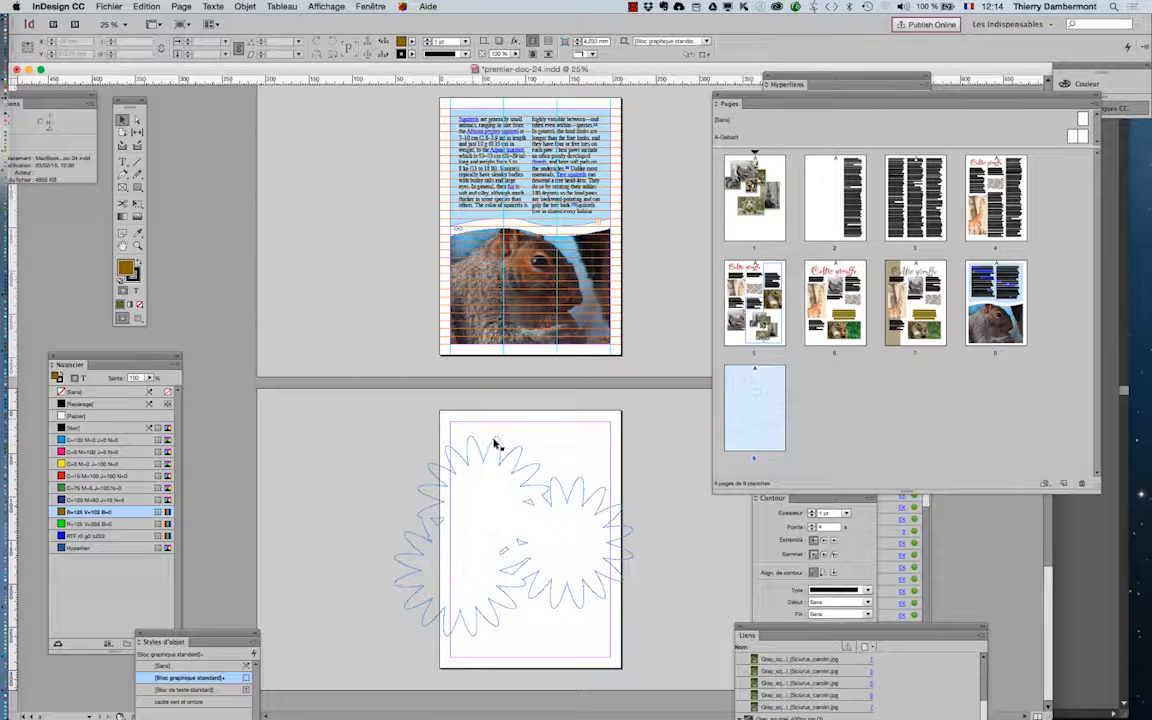
left_click(497, 445)
left_click(109, 6)
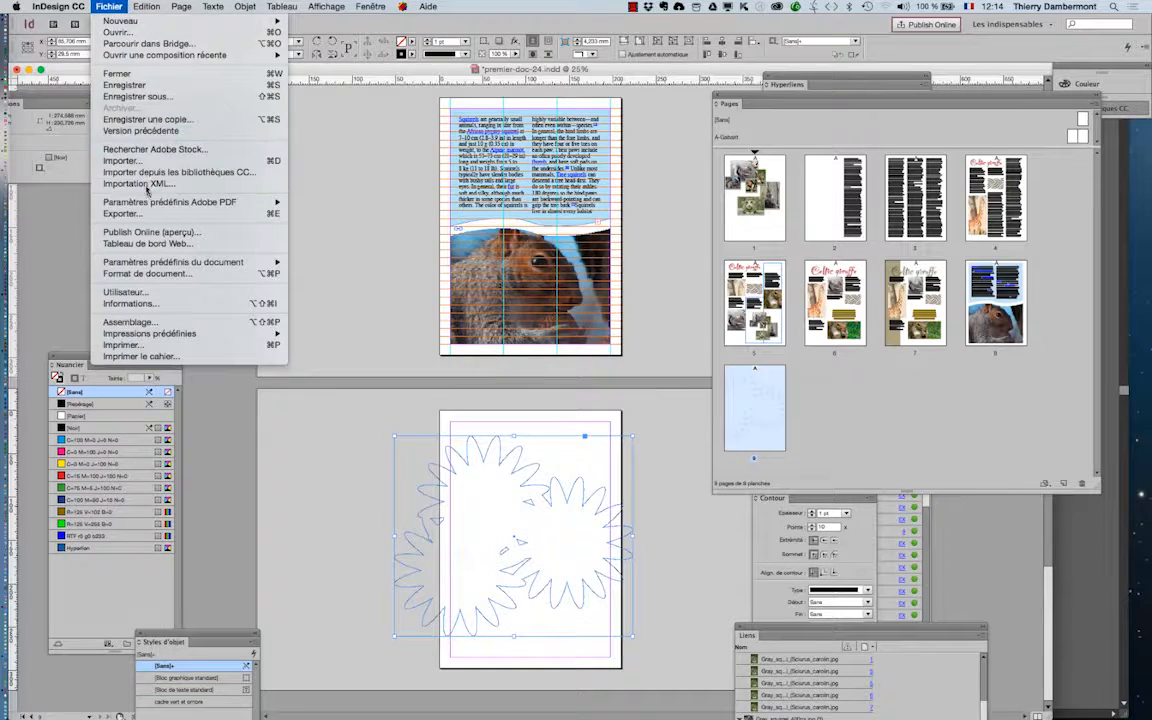
left_click(125, 160)
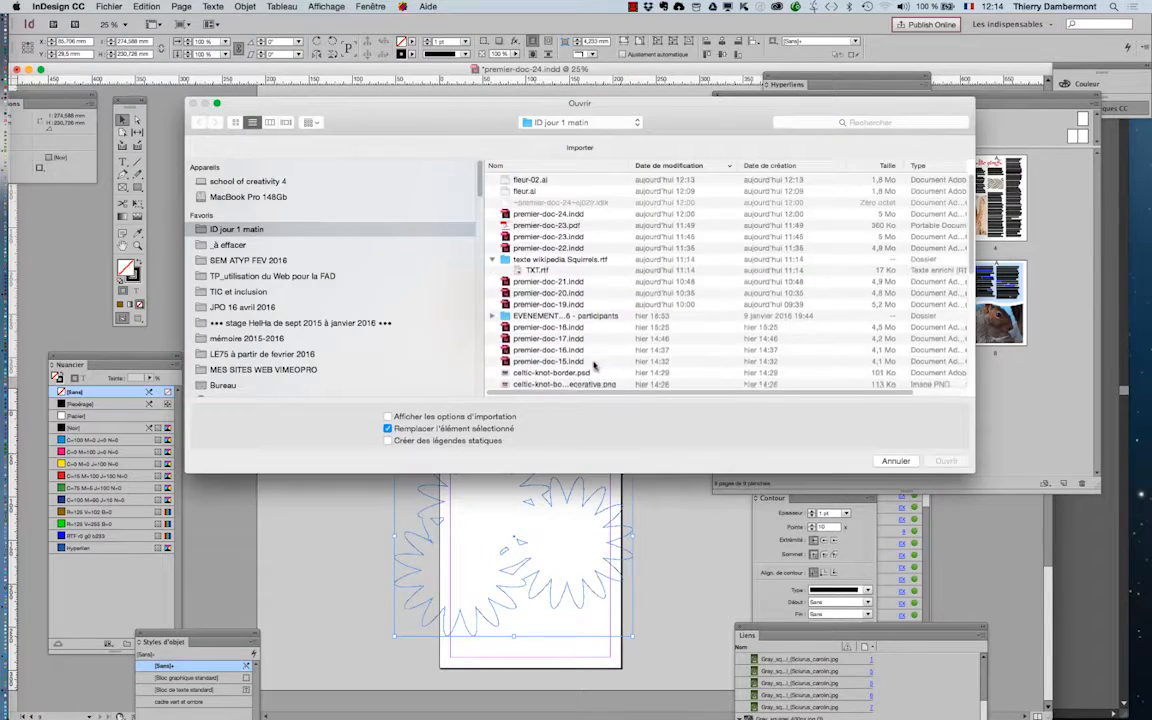
scroll(543, 203, "down", 6)
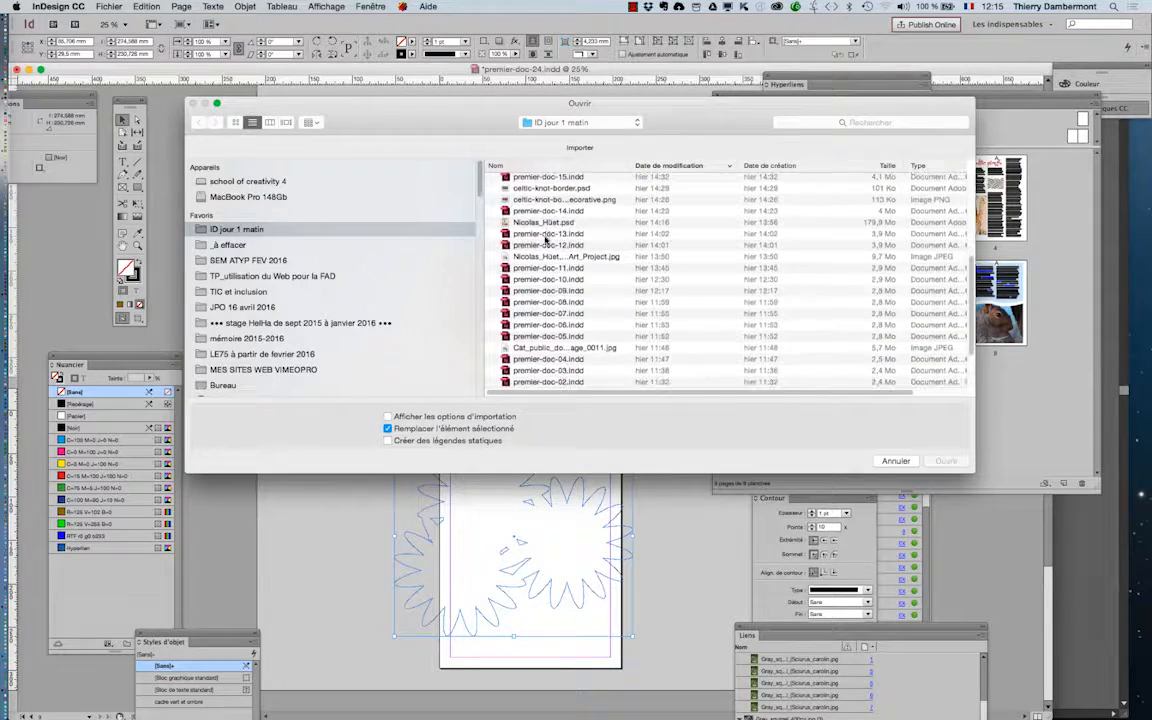
left_click(236, 124)
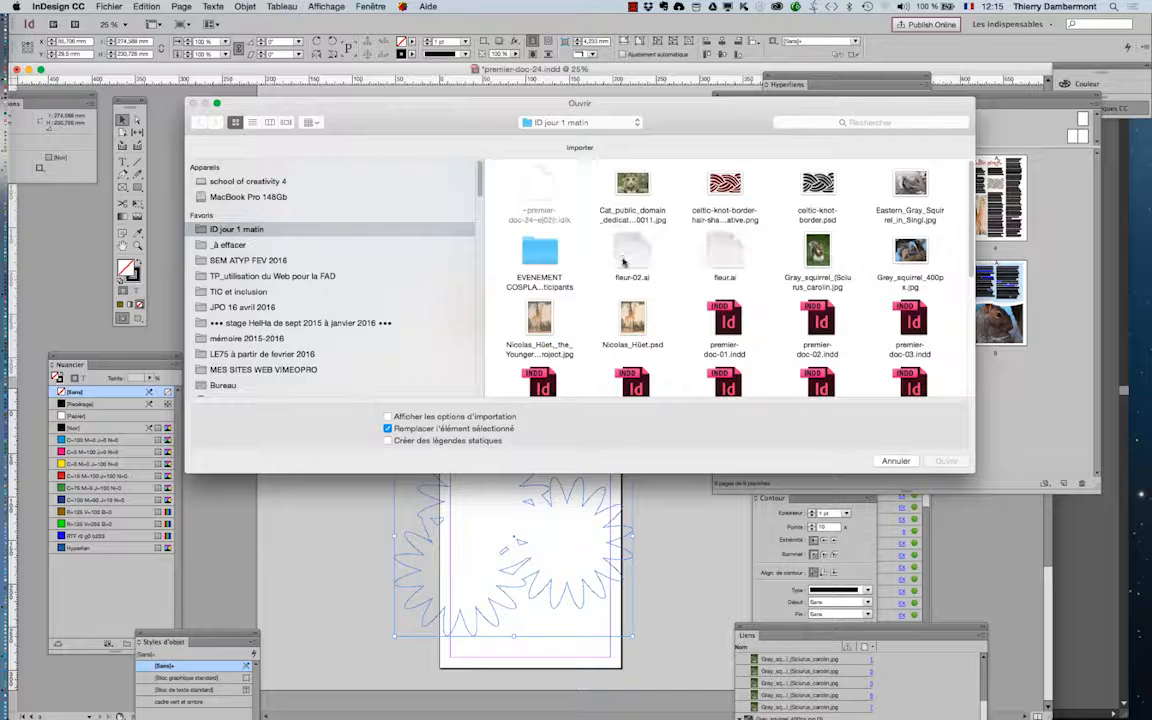
left_click(547, 328)
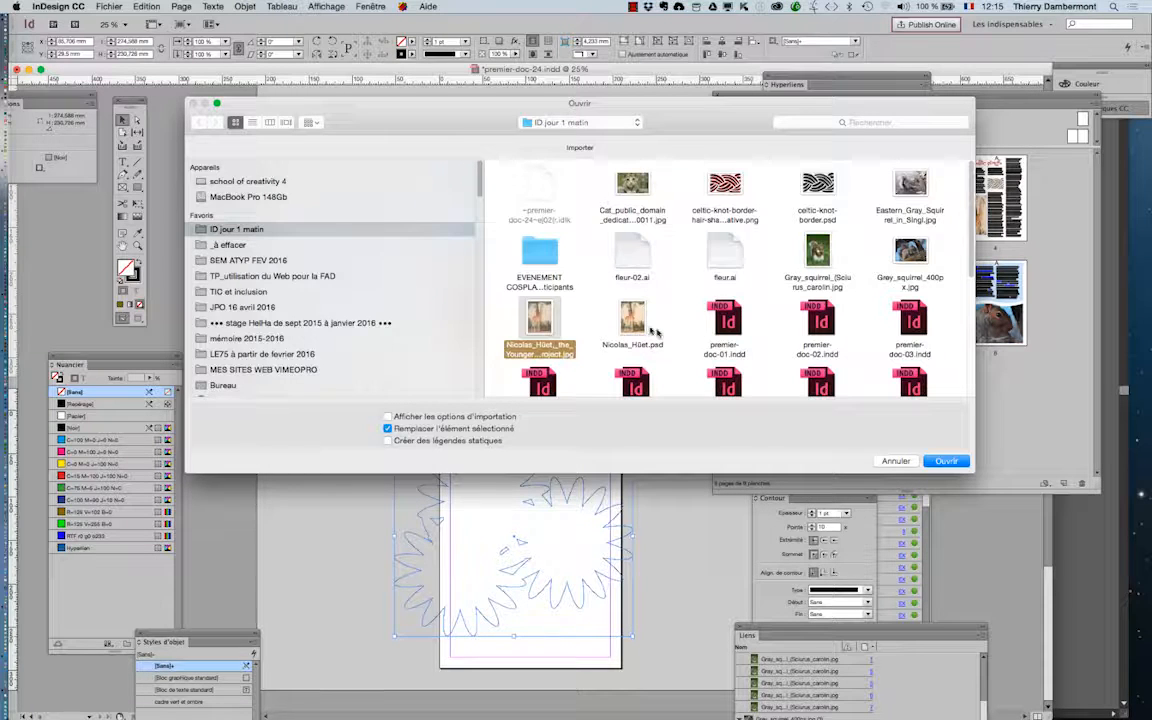
left_click(942, 461)
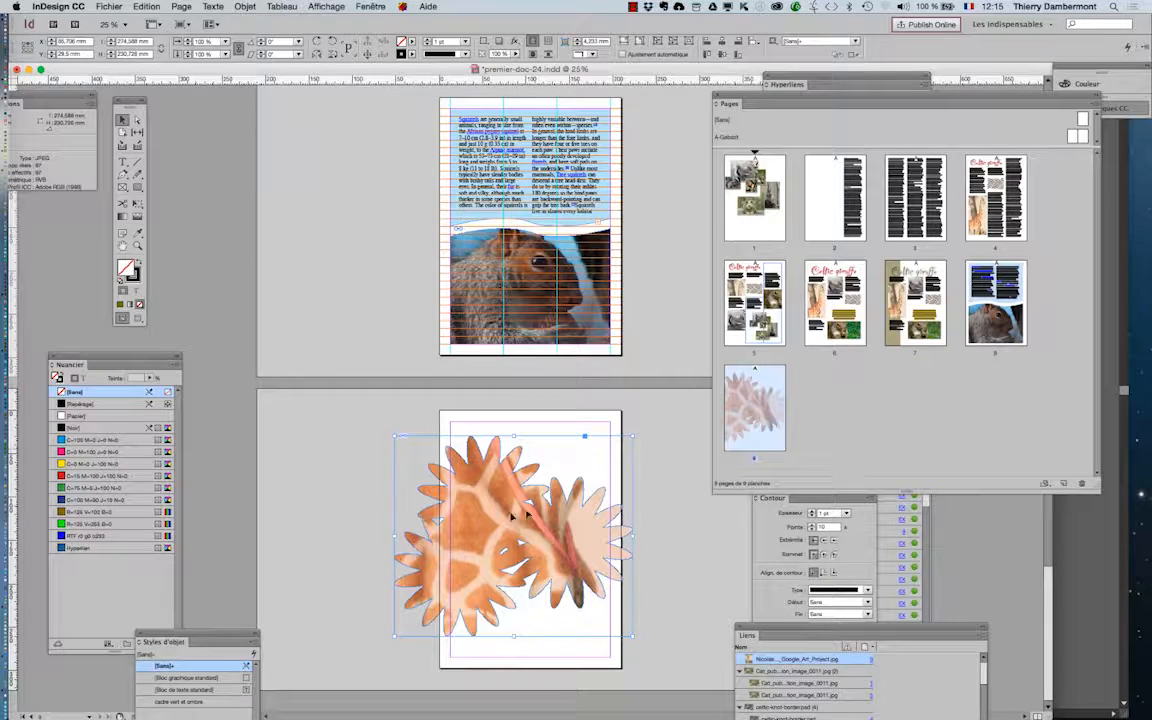
- Fill the flower-shaped frame proportionally with the giraffe image and activate the Direct Selection tool
key("super+equal")
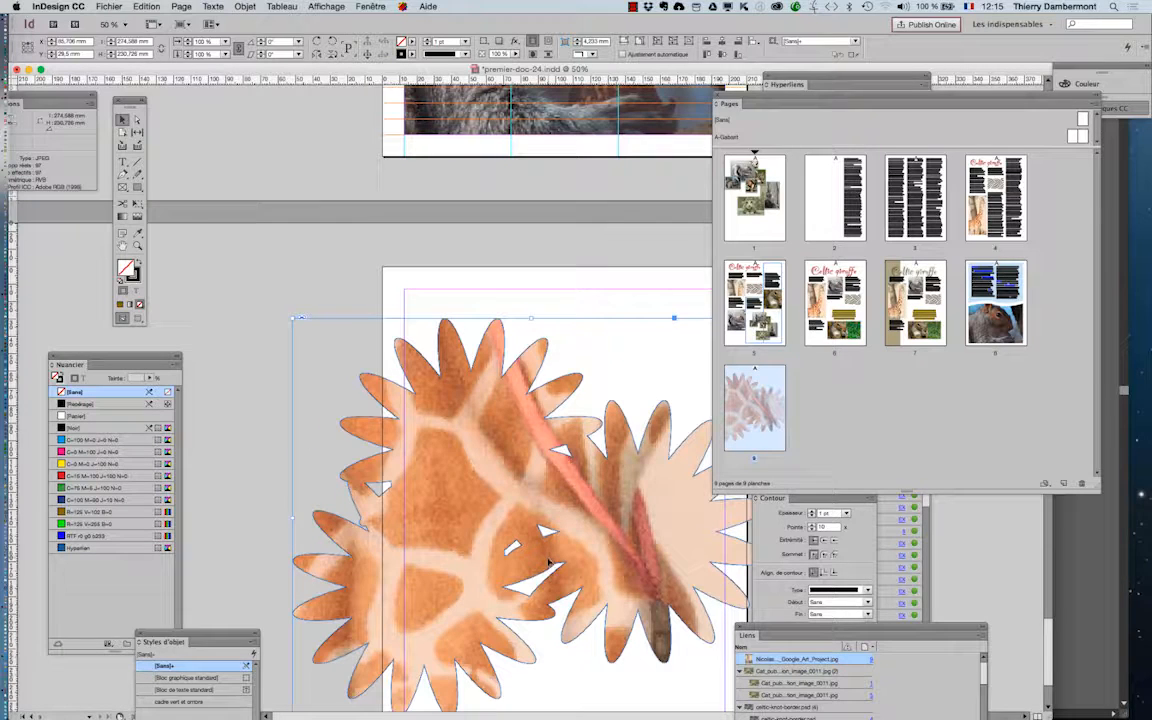
left_click(245, 6)
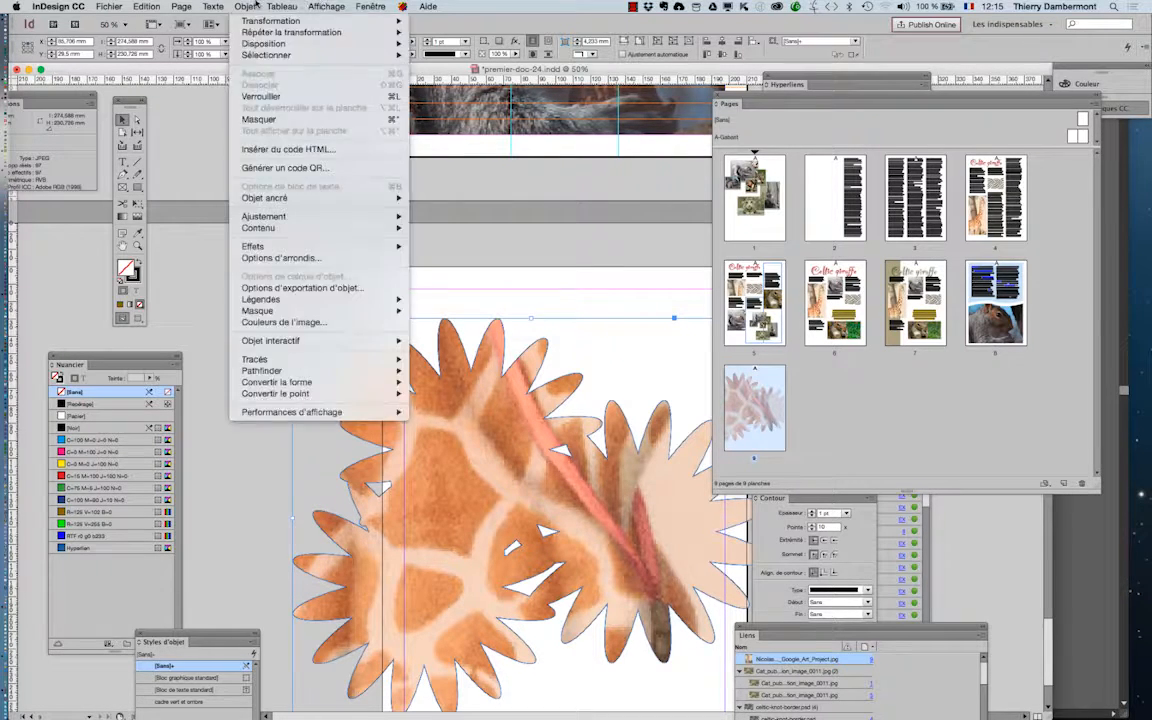
mouse_move(275, 216)
left_click(446, 228)
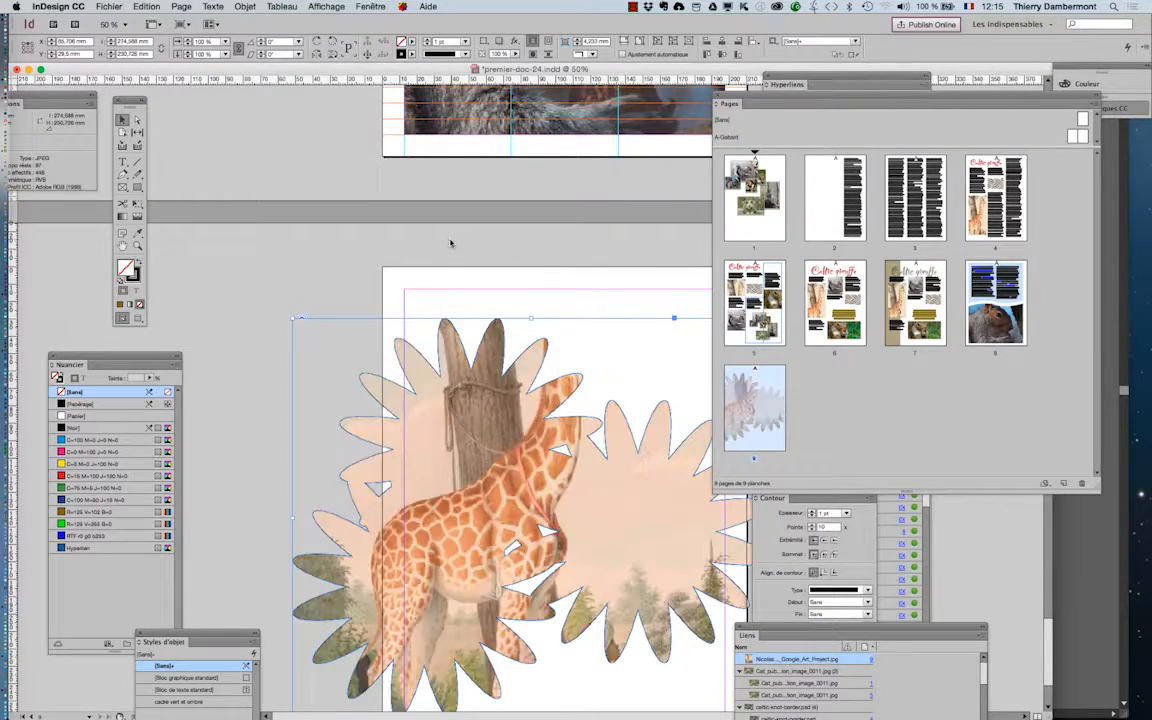
left_click(137, 119)
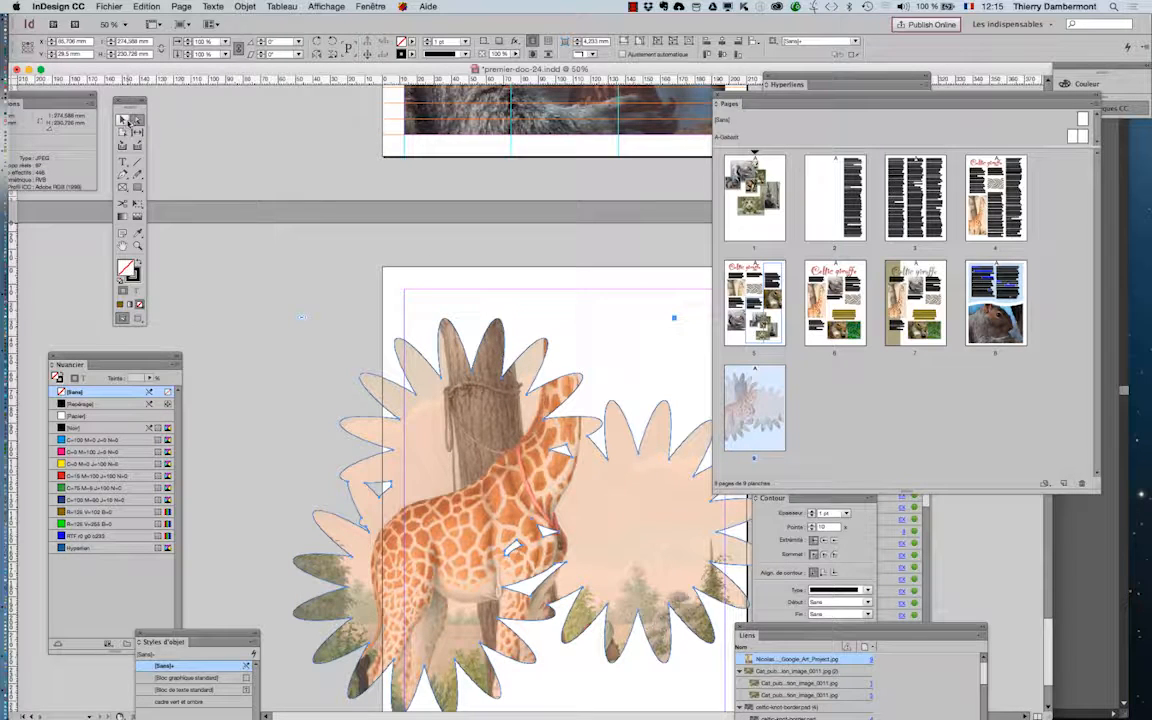
- Reposition the giraffe image inside the flower frame, moving it lower so the giraffe's neck and head fall within the petals
left_click(477, 463)
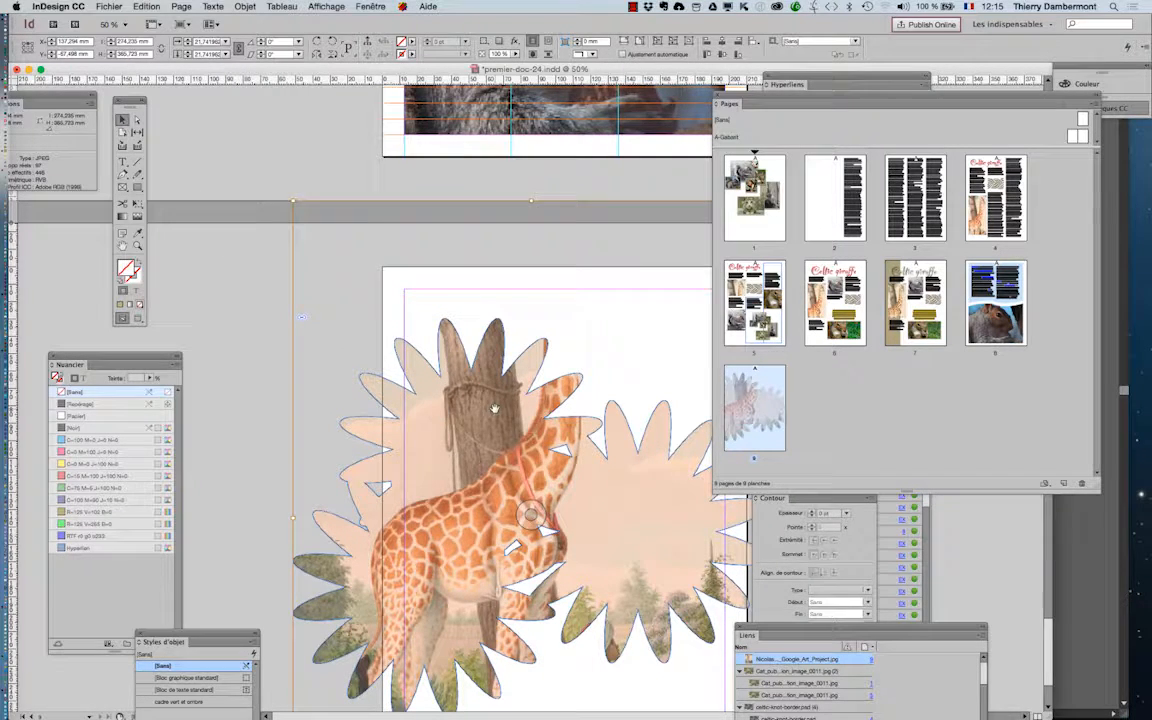
left_click_drag(495, 408, 428, 500)
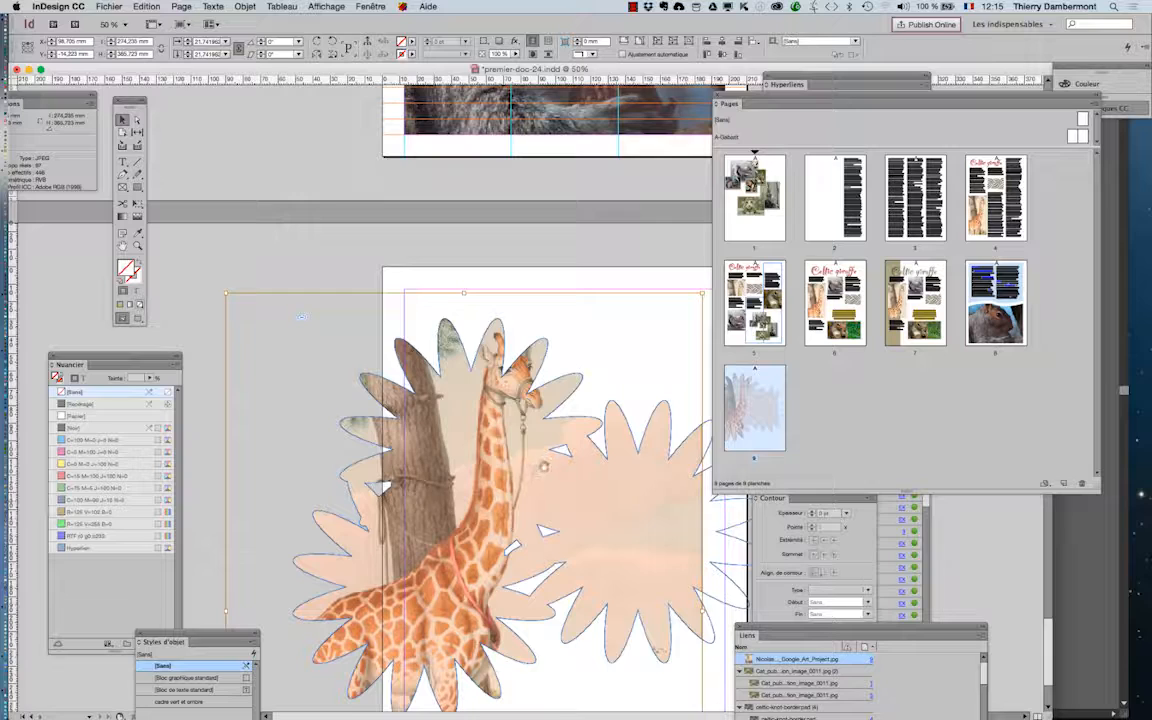
key("super+minus")
left_click_drag(534, 526, 578, 540)
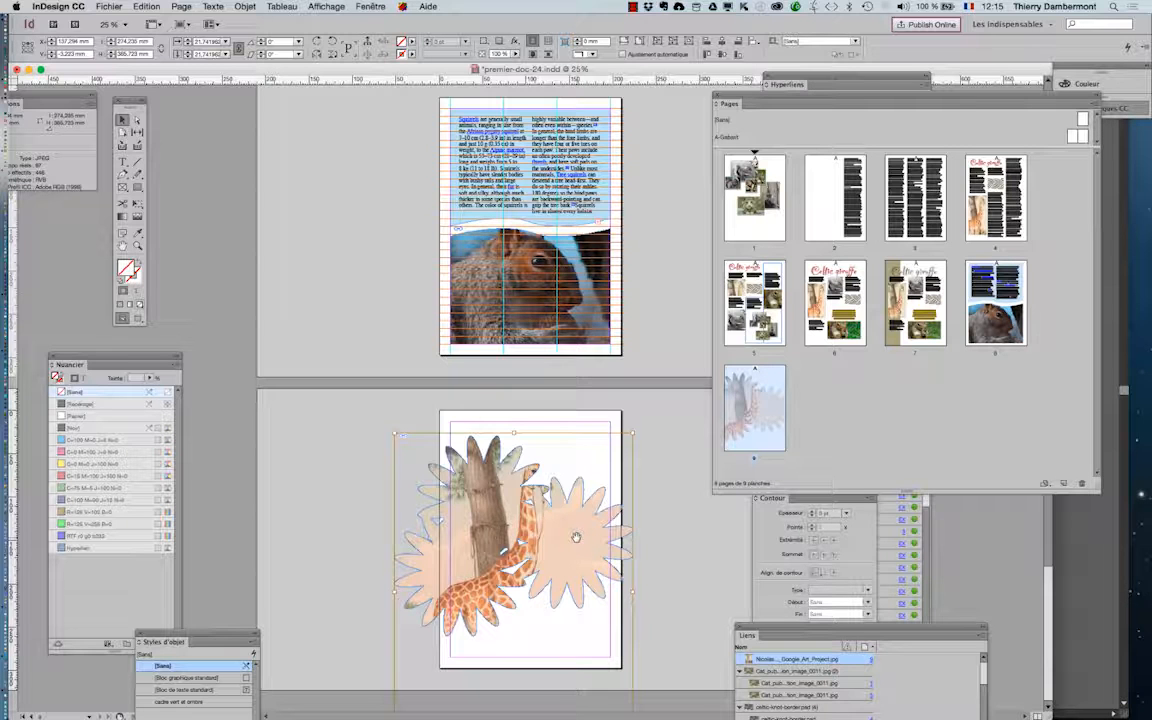
left_click(297, 267)
- Enlarge only the giraffe image inside the flower frame to about 500 × 667 mm and move its head into the smaller flower
left_click(447, 479)
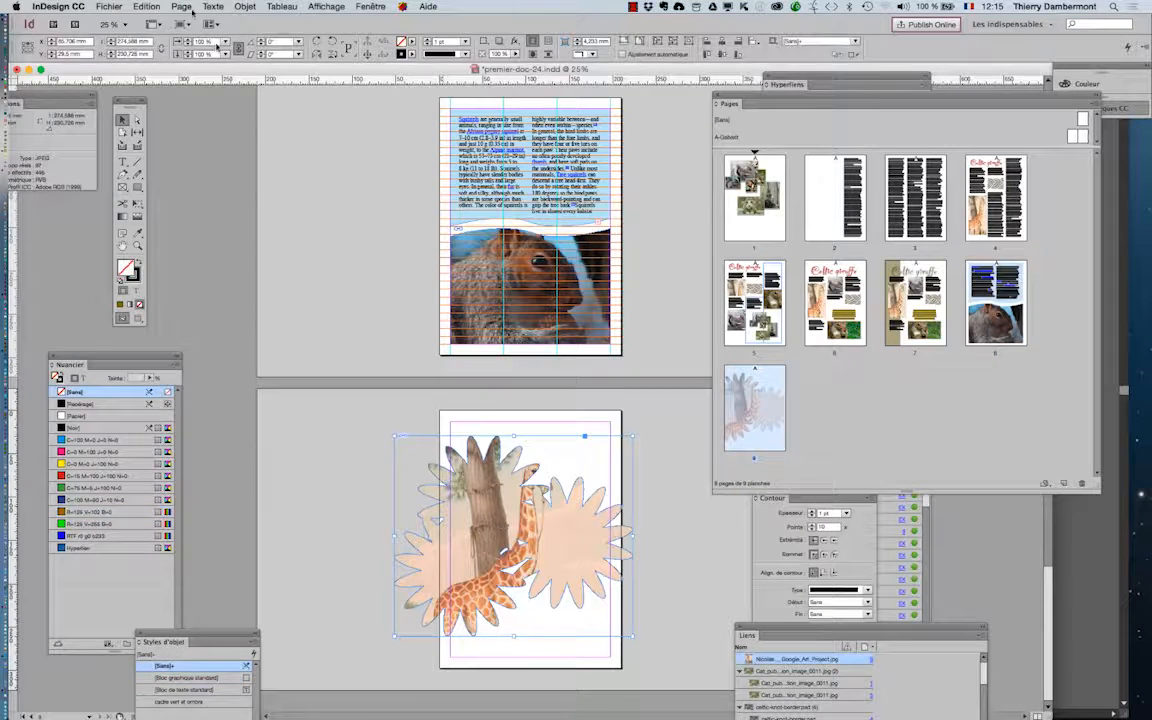
left_click(102, 5)
left_click(98, 5)
double_click(465, 483)
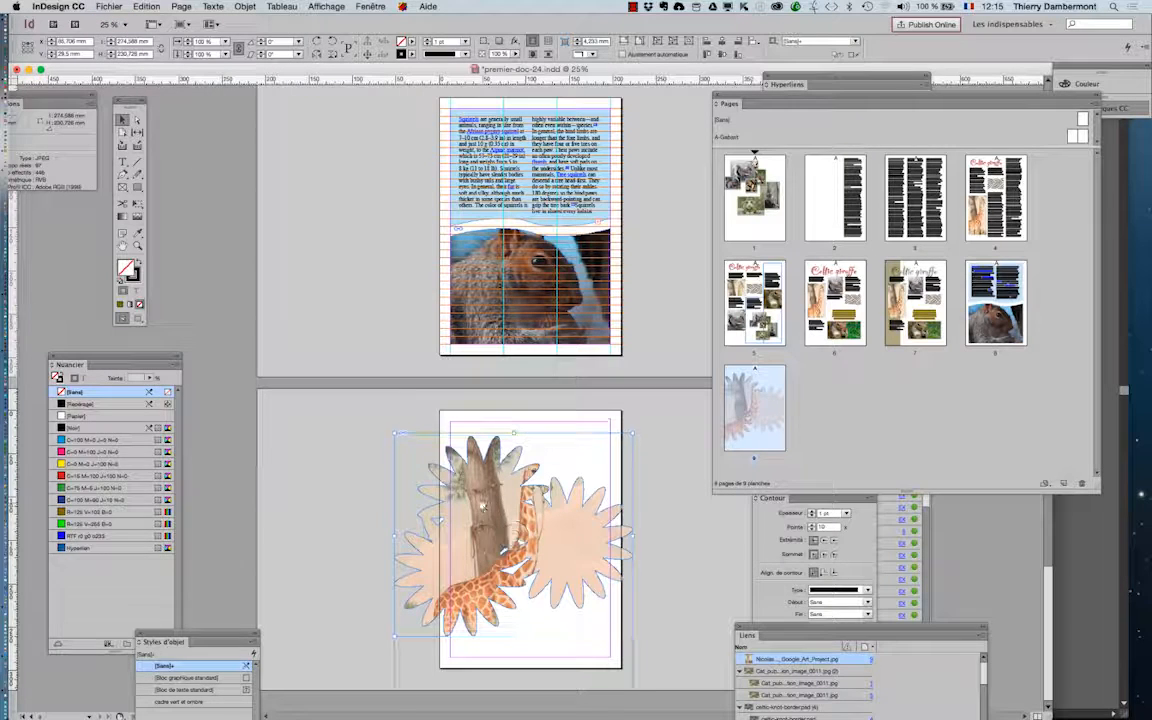
key("e")
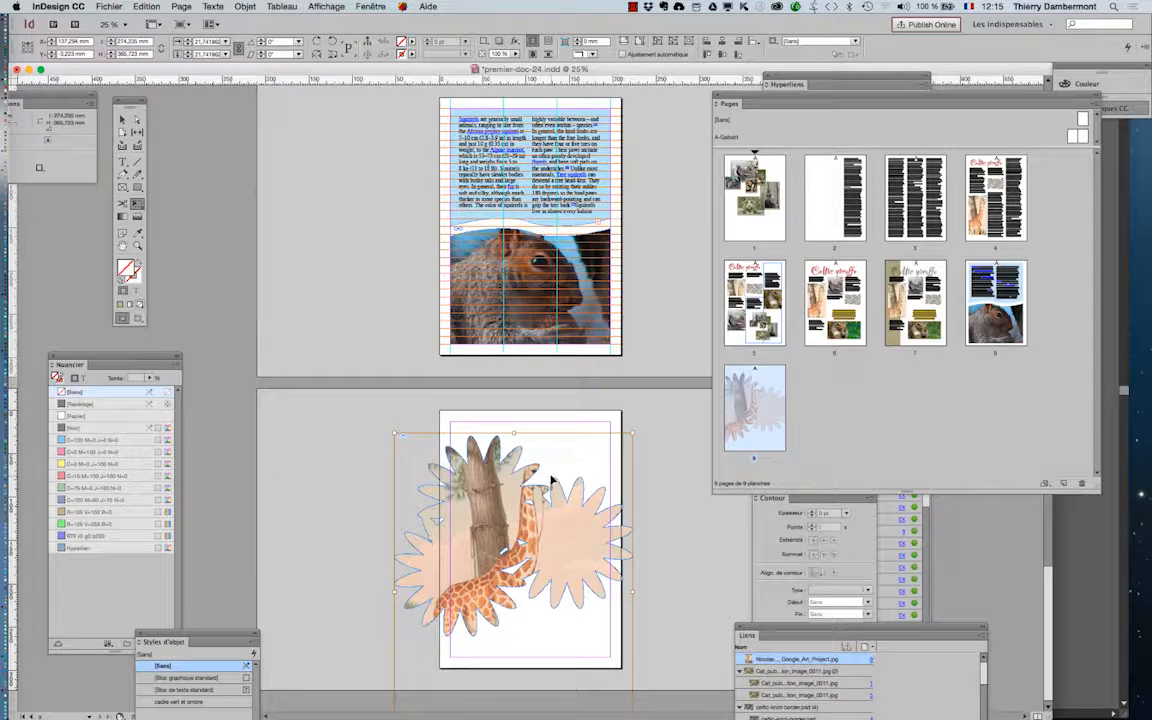
key("super+minus")
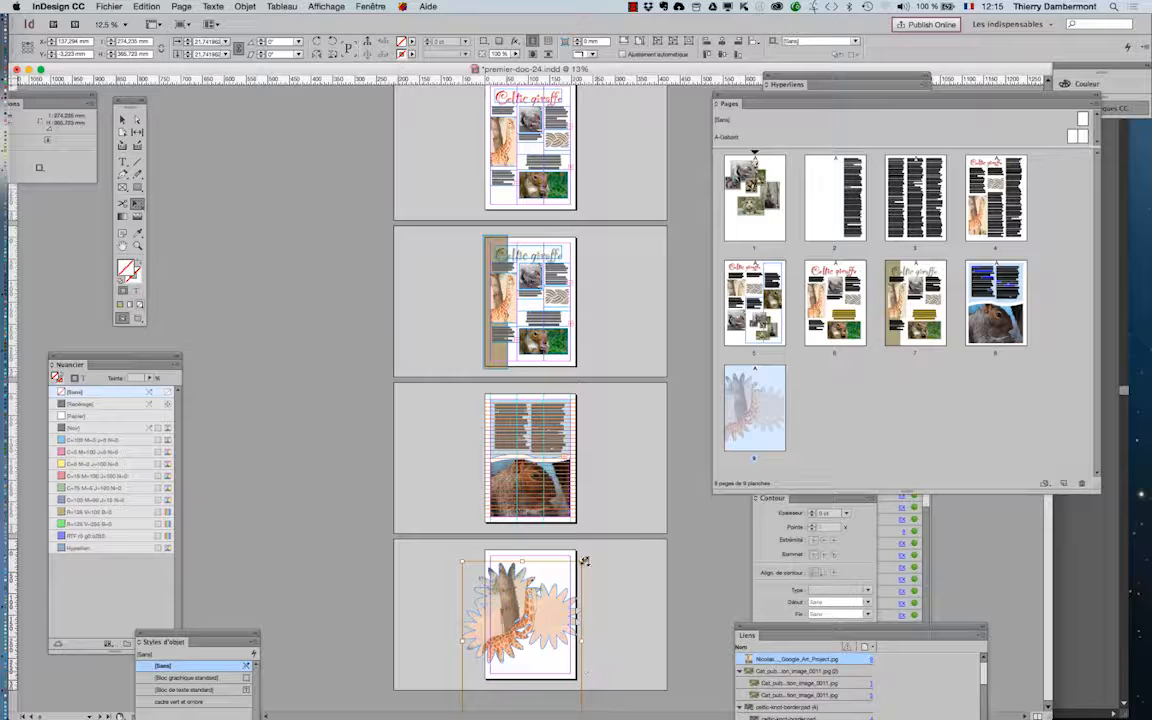
left_click_drag(582, 562, 653, 514)
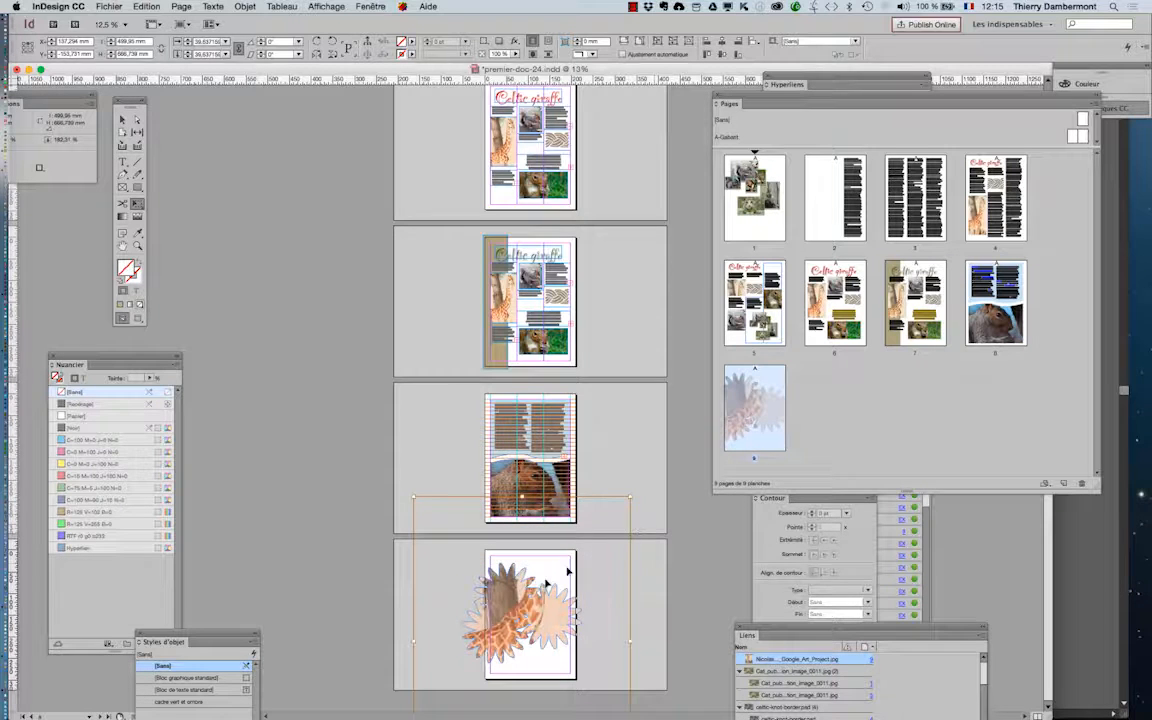
mouse_move(523, 596)
left_mouse_down()
mouse_move(523, 627)
mouse_move(509, 608)
mouse_move(525, 617)
left_mouse_up()
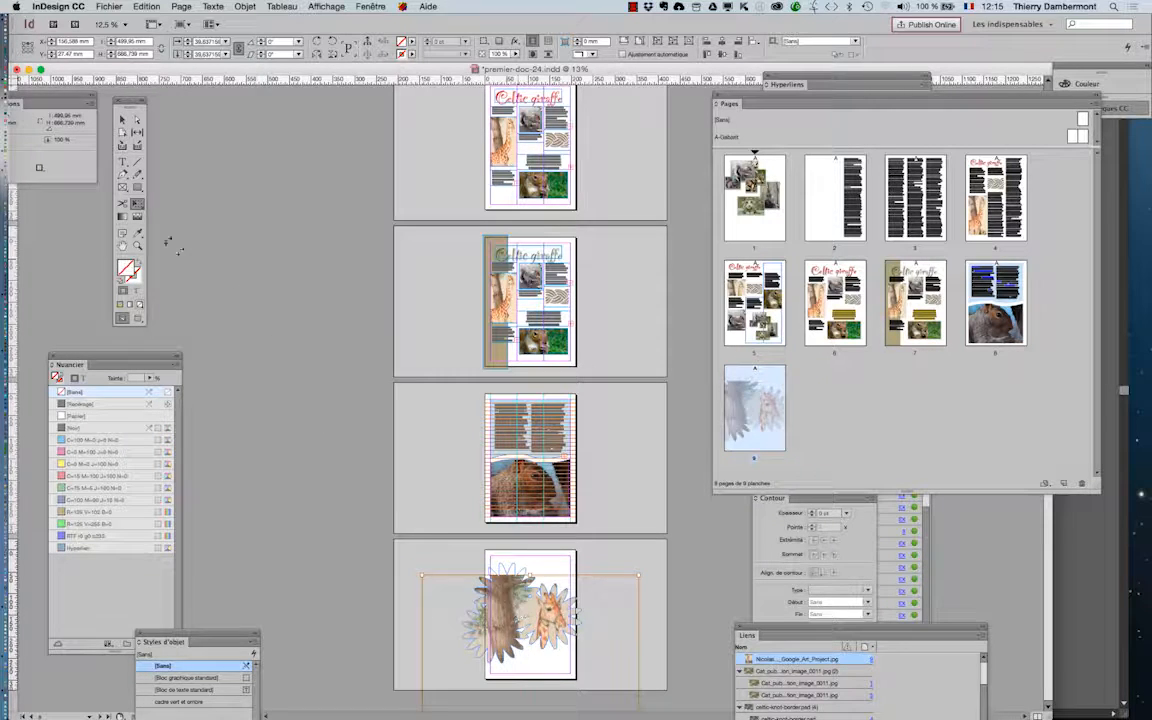
- Shift the enlarged giraffe image upward inside the flower frame so it covers the upper petals
left_click(122, 119)
left_click(510, 608)
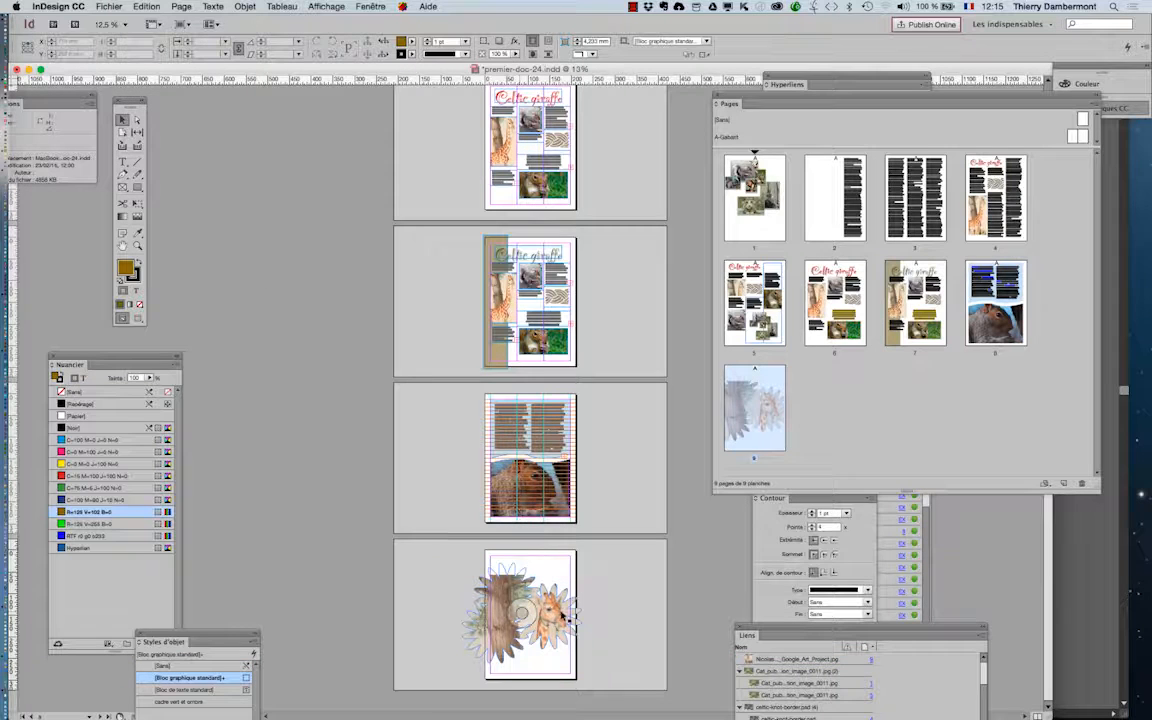
left_click(509, 609)
left_click_drag(498, 608, 498, 592)
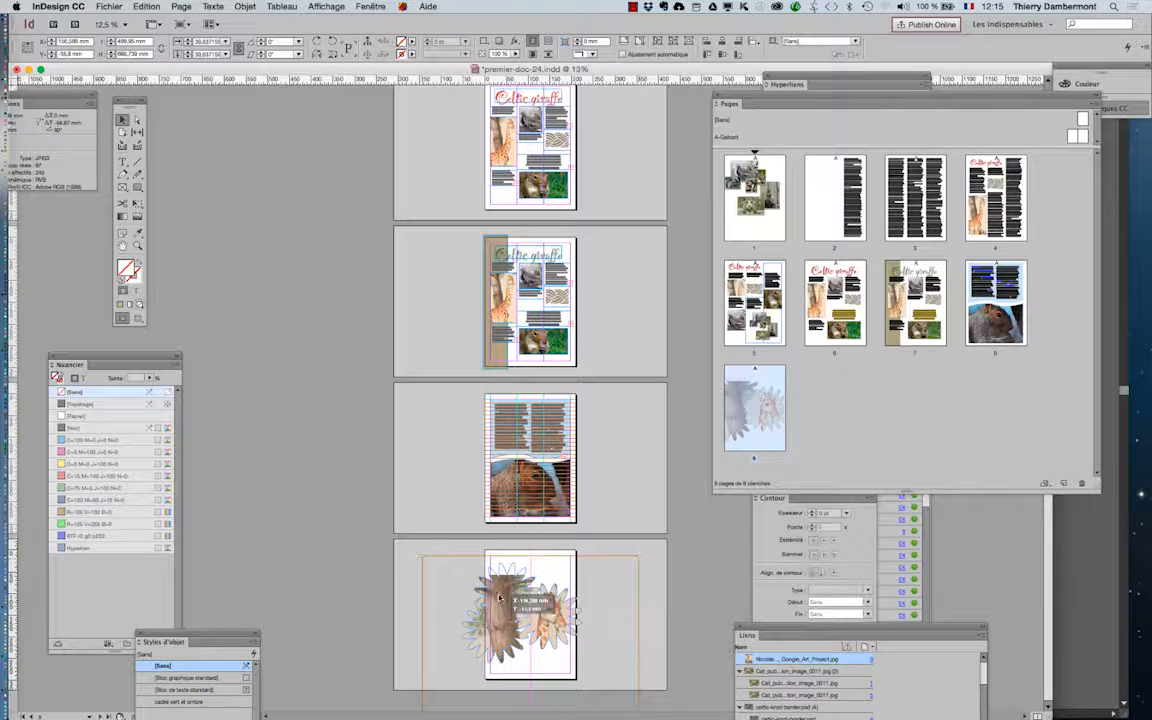
key("super+equal")
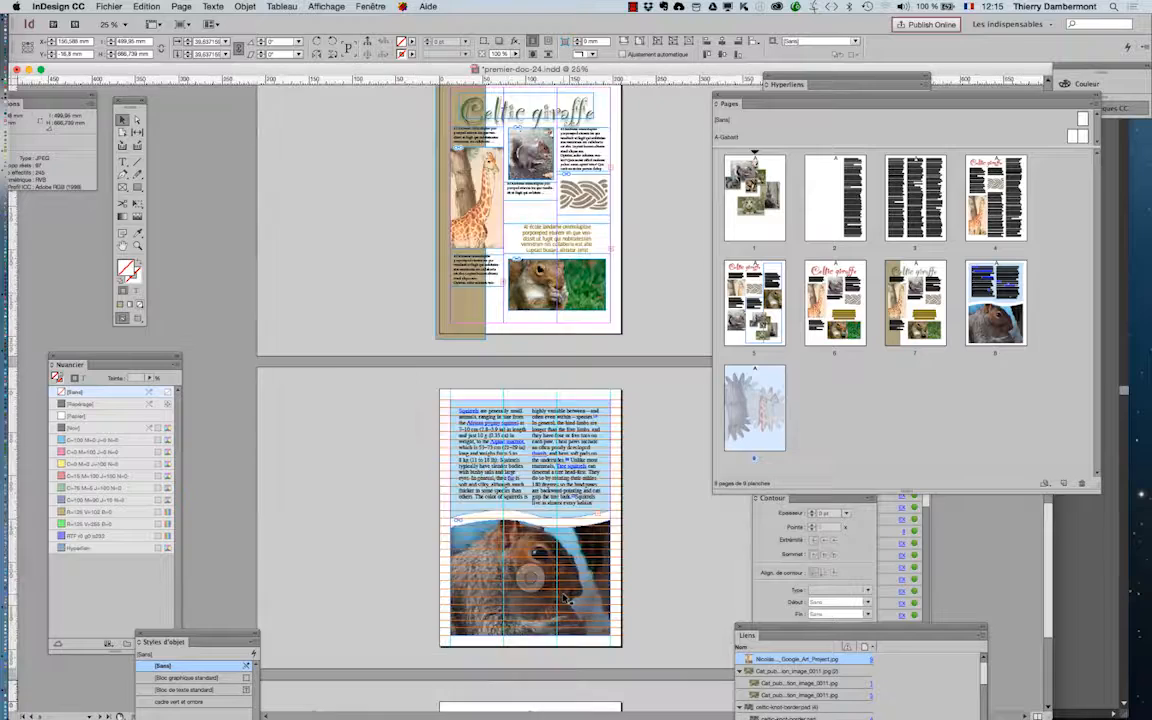
scroll(411, 527, "down", 5)
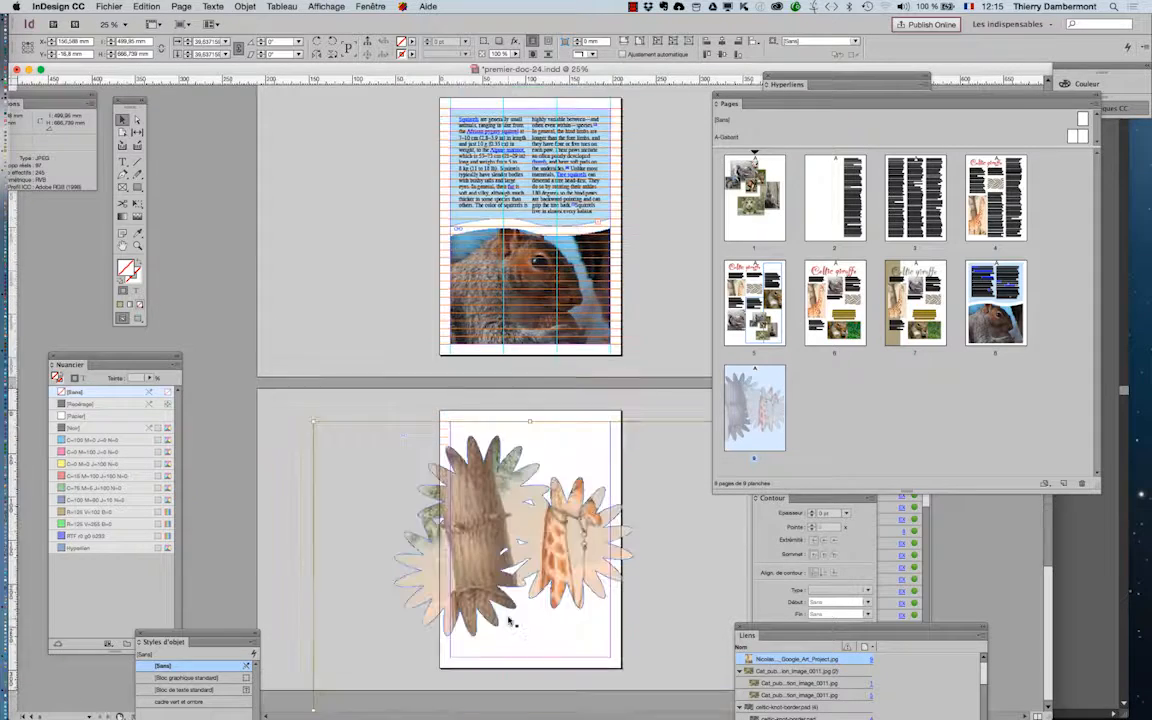
- Replace the giraffe in the flower frame with the Gray_squirrel JPEG from the ID jour 1 matin folder
left_click(317, 410)
left_click(505, 511)
left_click(112, 6)
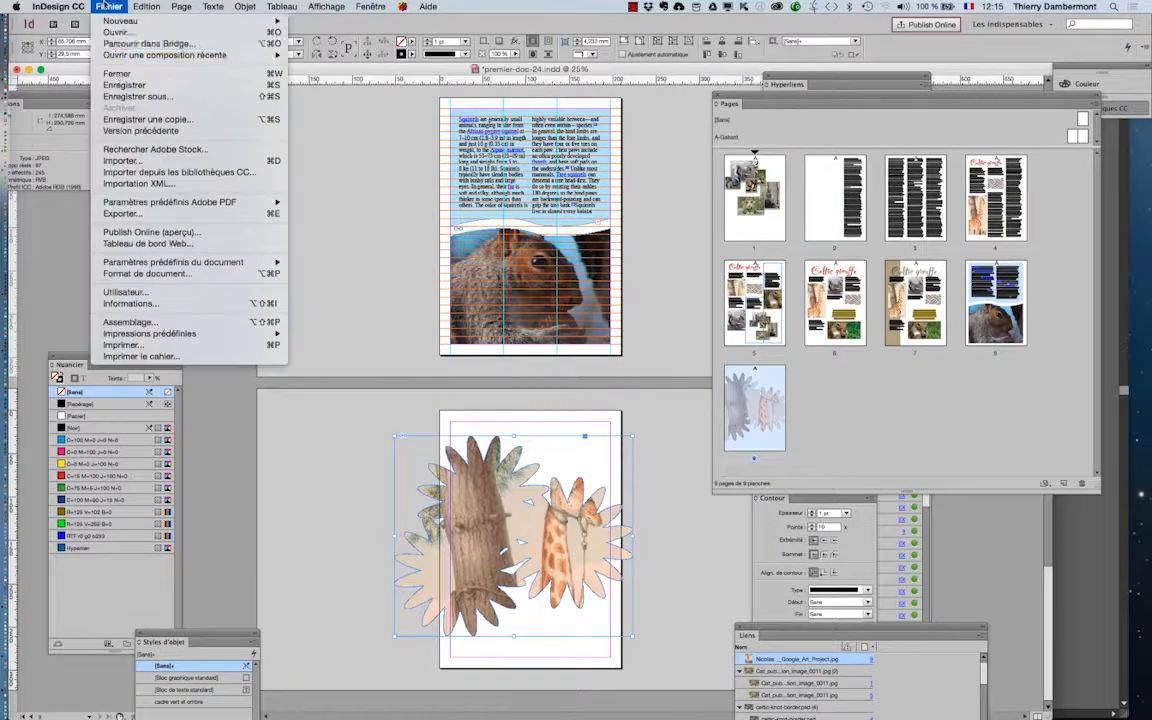
left_click(124, 161)
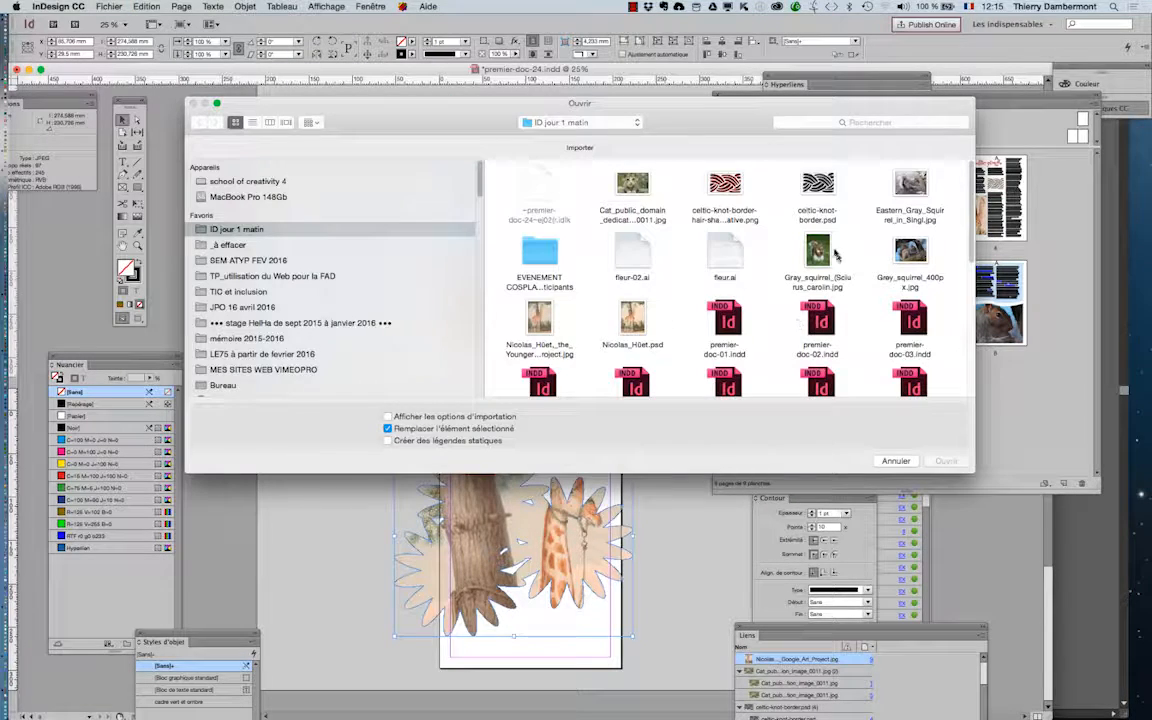
left_click(822, 253)
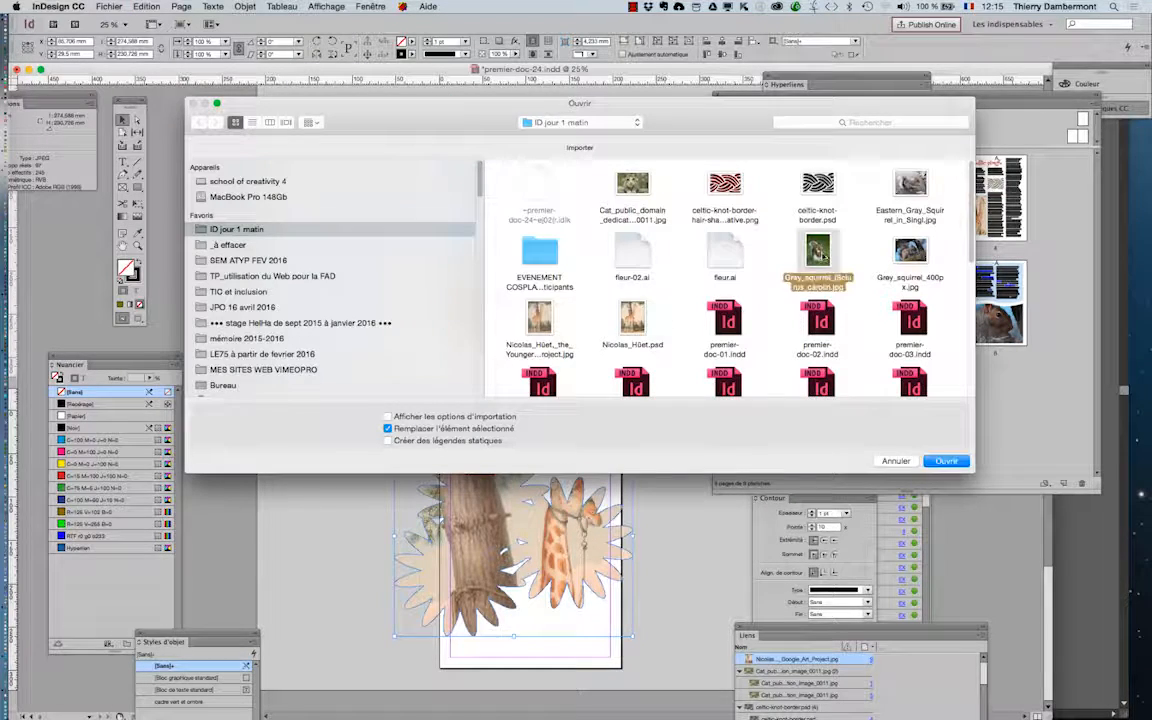
left_click(946, 461)
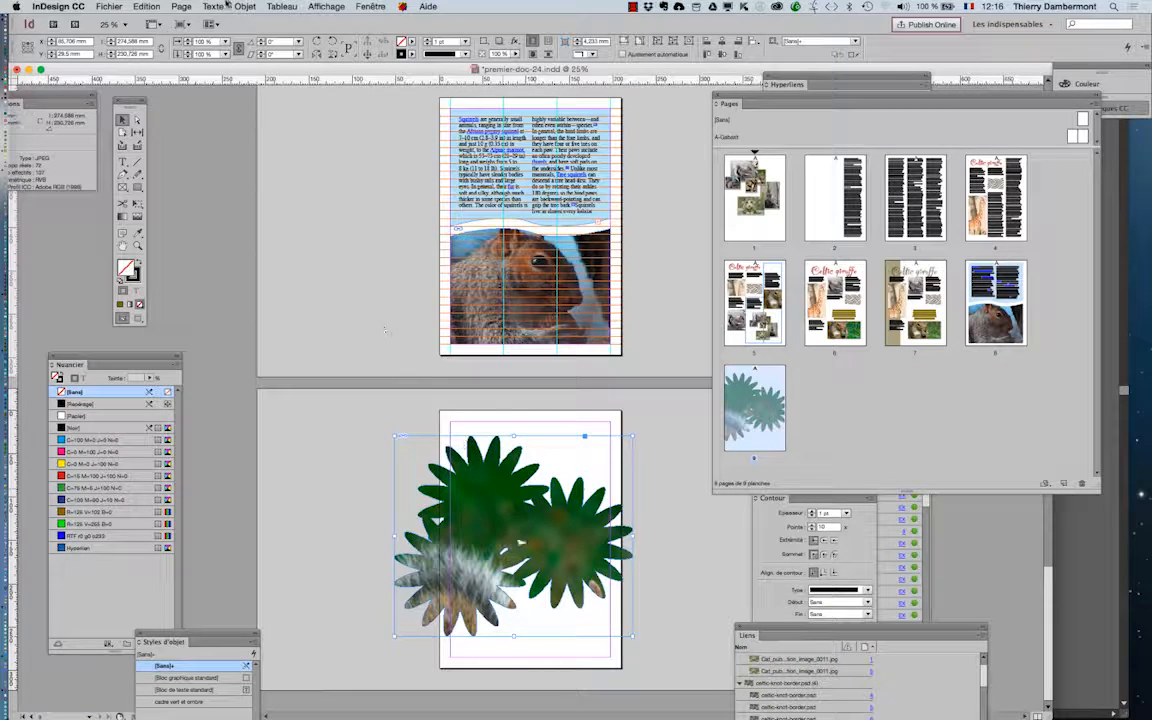
- Fill the flower frame proportionally with the squirrel image and deselect it to check the fit
left_click(232, 5)
left_click(232, 5)
left_click(213, 5)
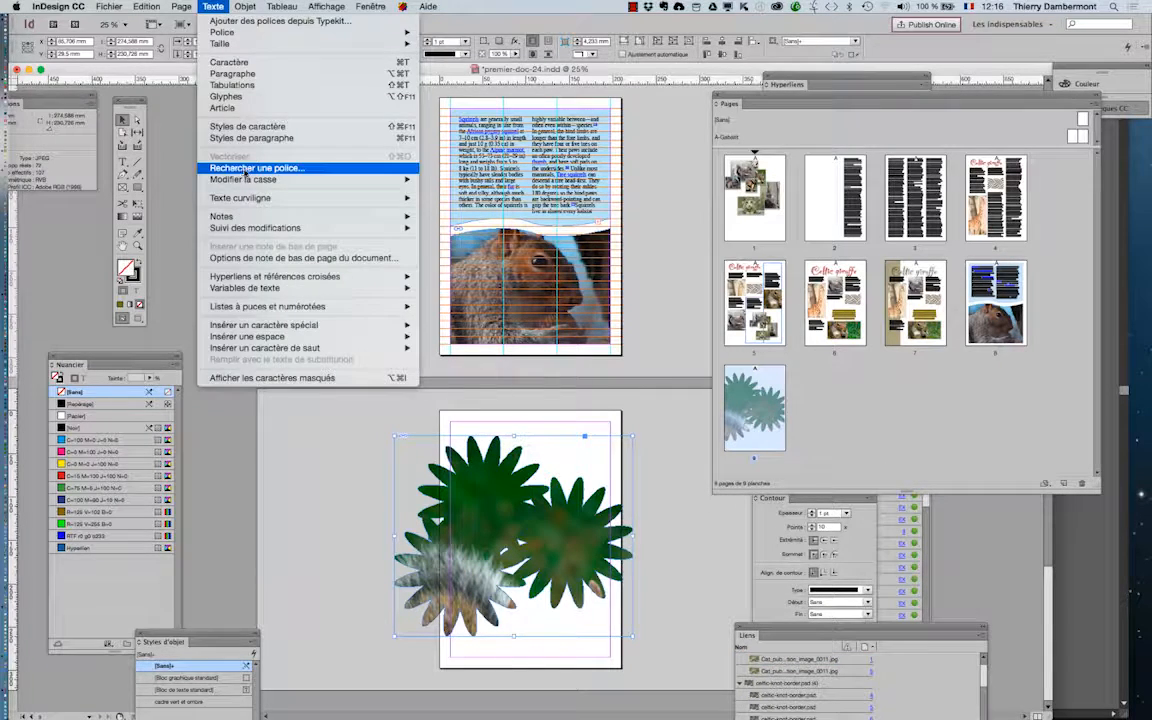
mouse_move(245, 6)
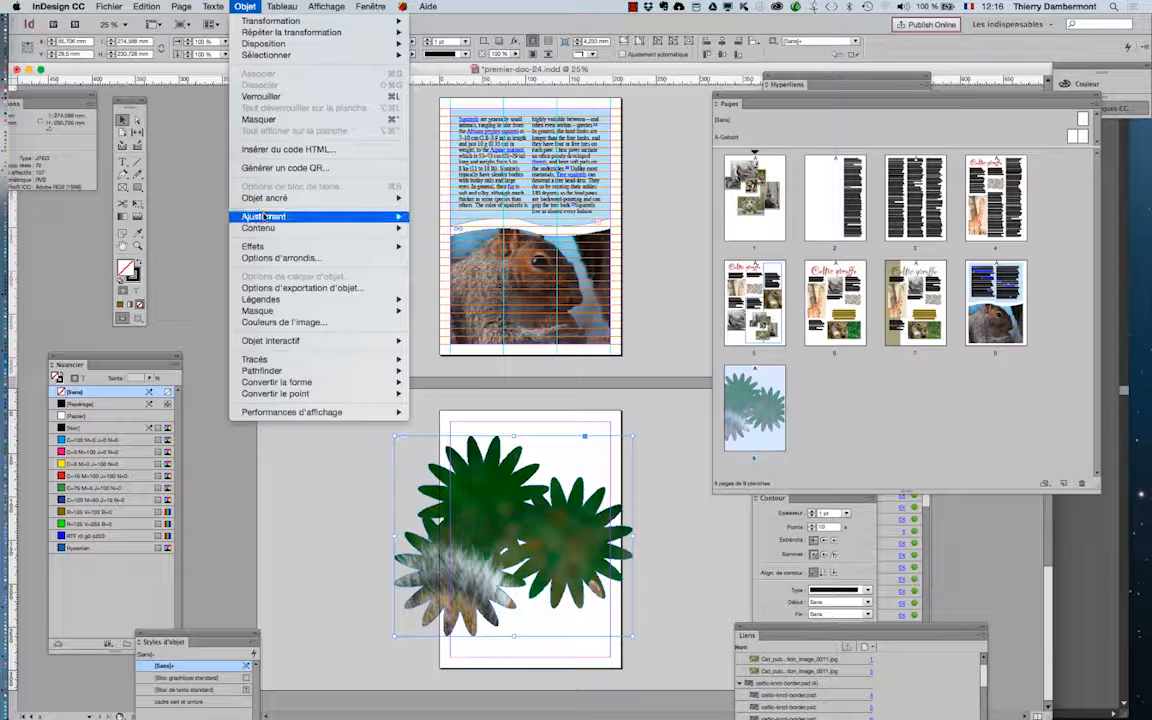
mouse_move(330, 216)
left_click(435, 217)
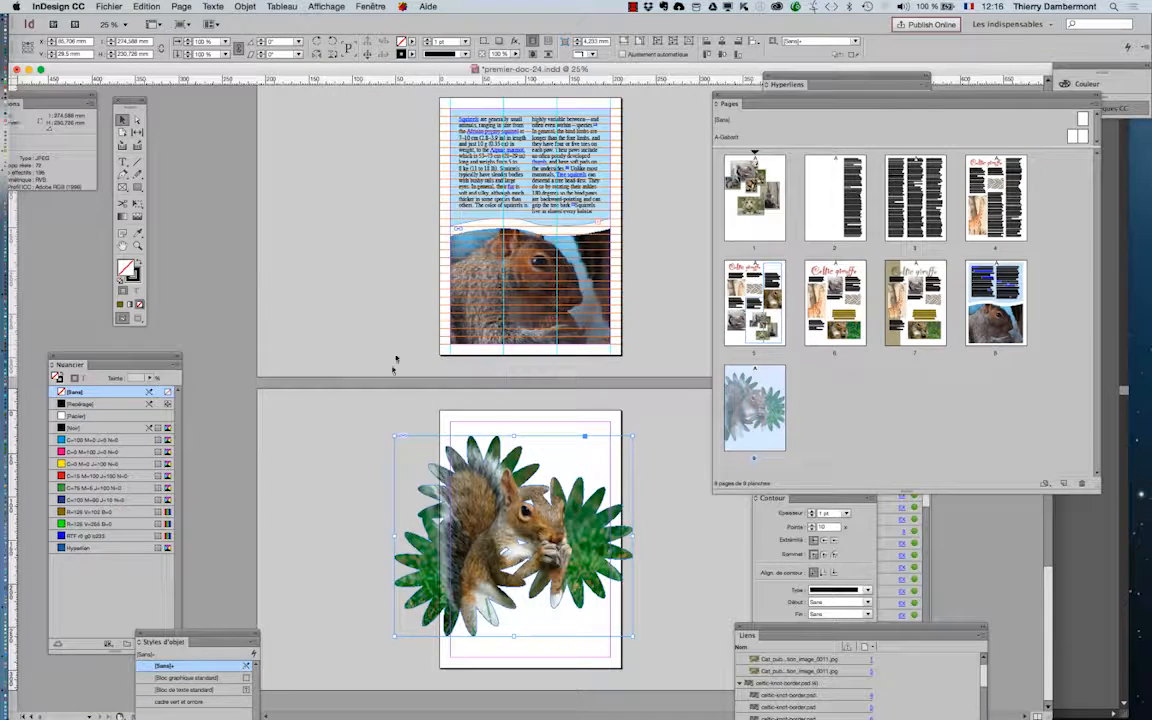
left_click(376, 424)
- Scale the flower frame and its squirrel image down to about 167 × 140 mm and place it within the page margins
left_click(467, 488)
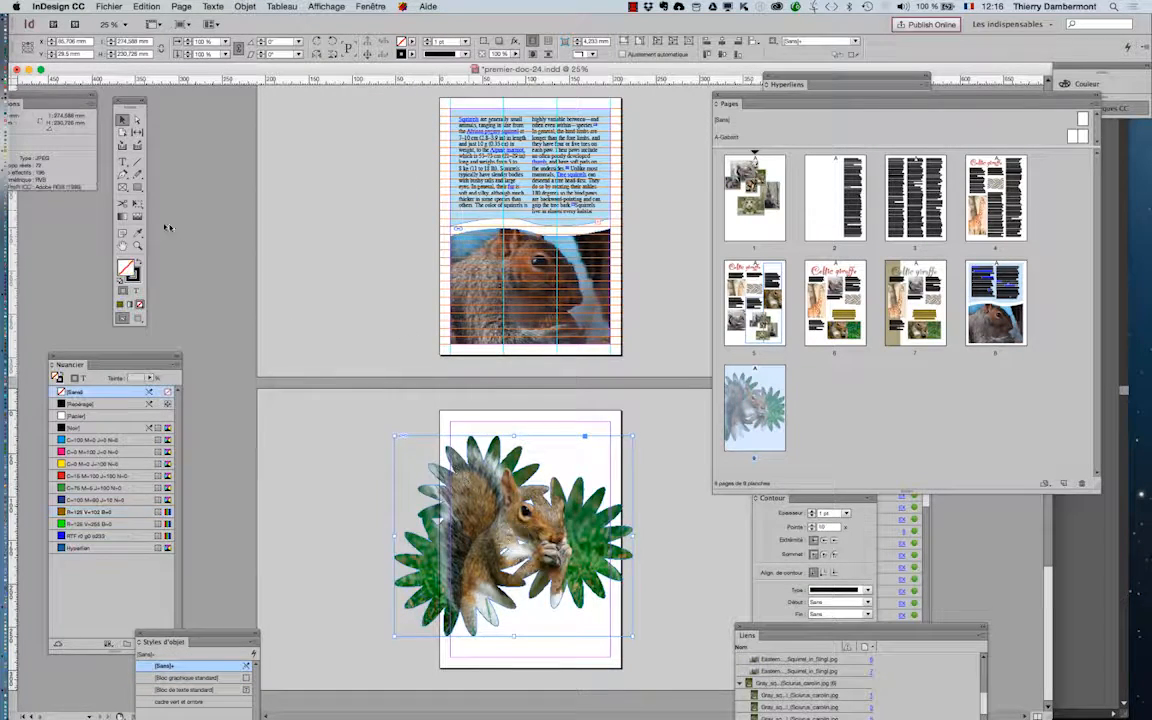
left_click(137, 203)
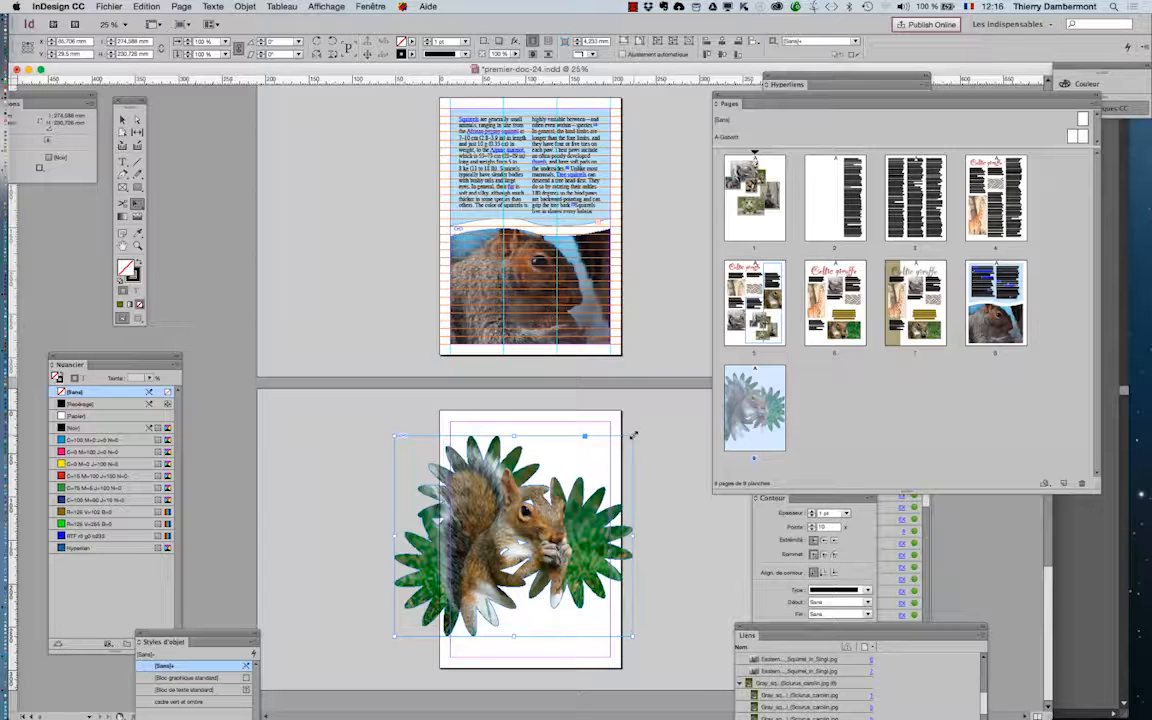
left_click_drag(632, 435, 578, 487)
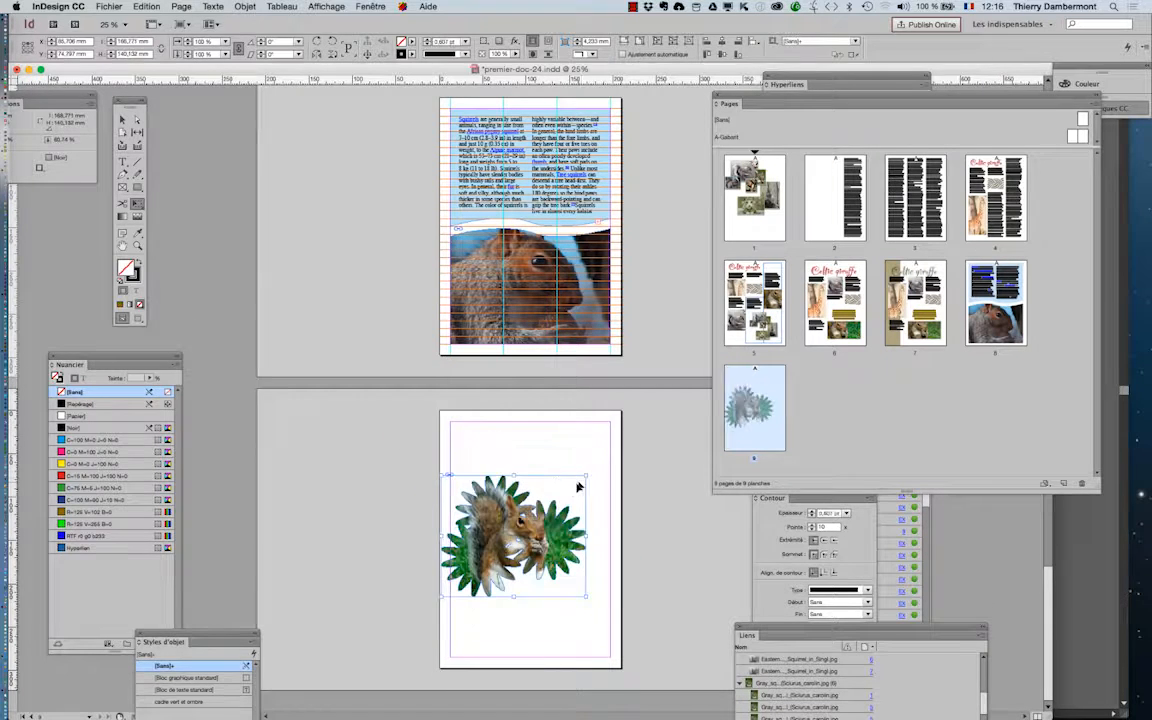
key("super+equal")
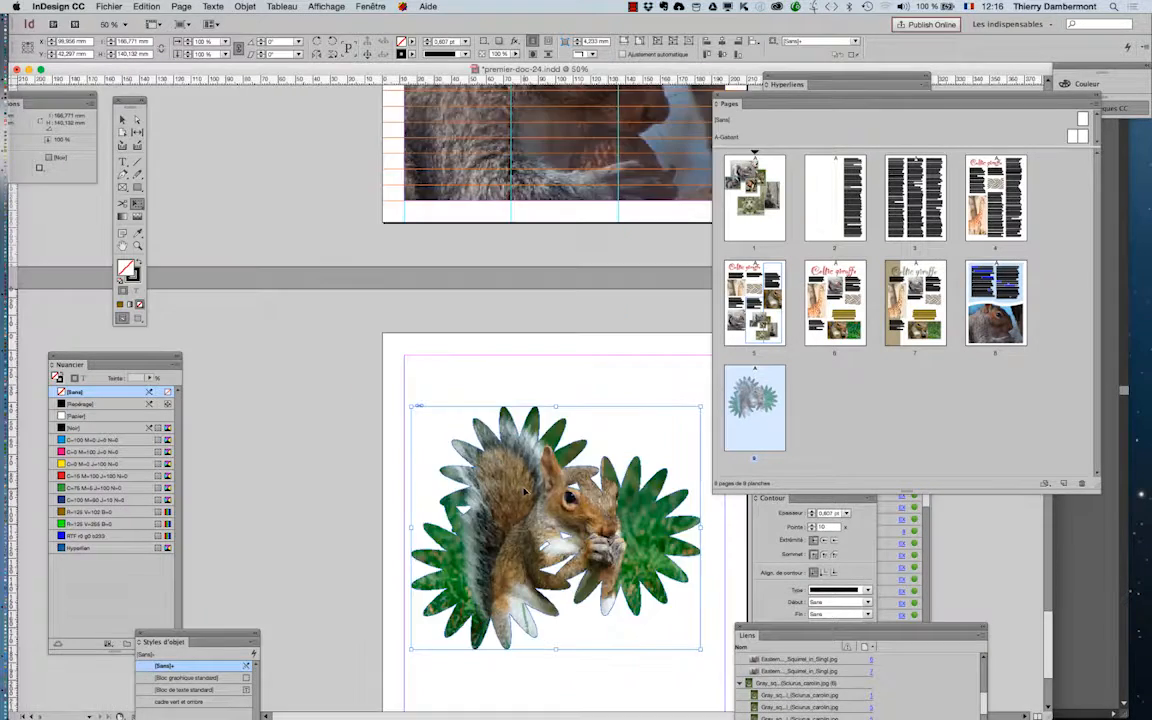
left_click(123, 246)
left_click_drag(396, 400, 274, 206)
left_click(122, 119)
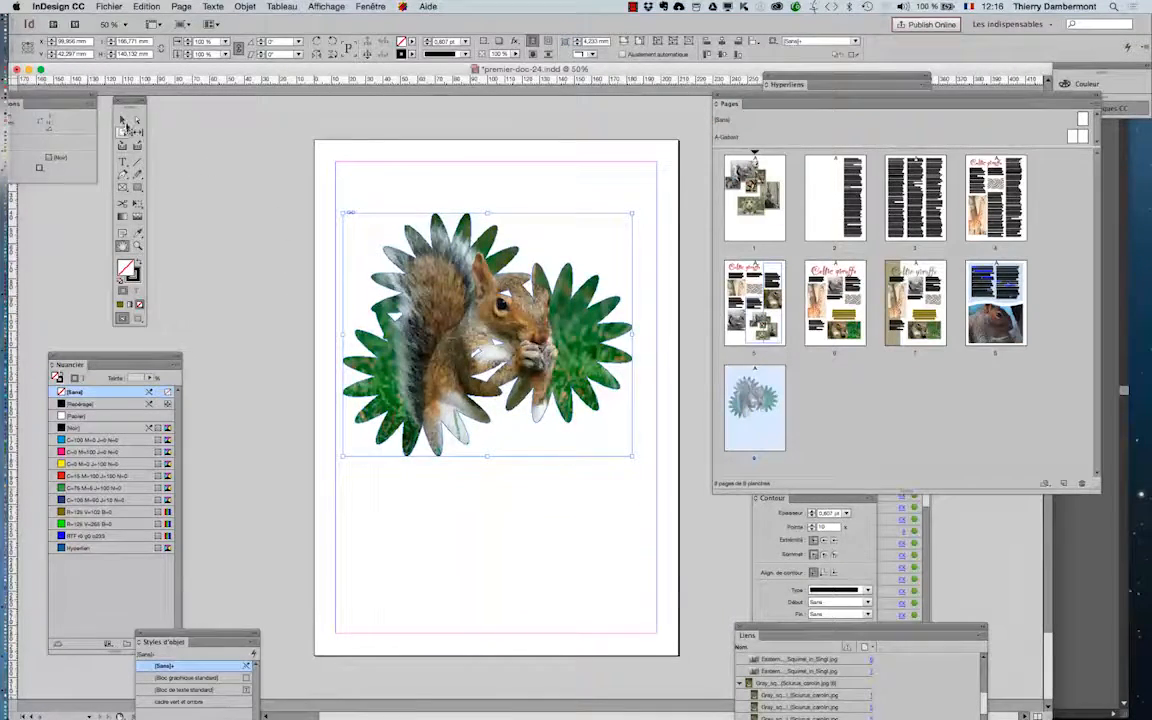
left_click(406, 563)
- Apply a drop shadow to the squirrel flower frame and set the shadow's opacity to 33%
key("super+equal")
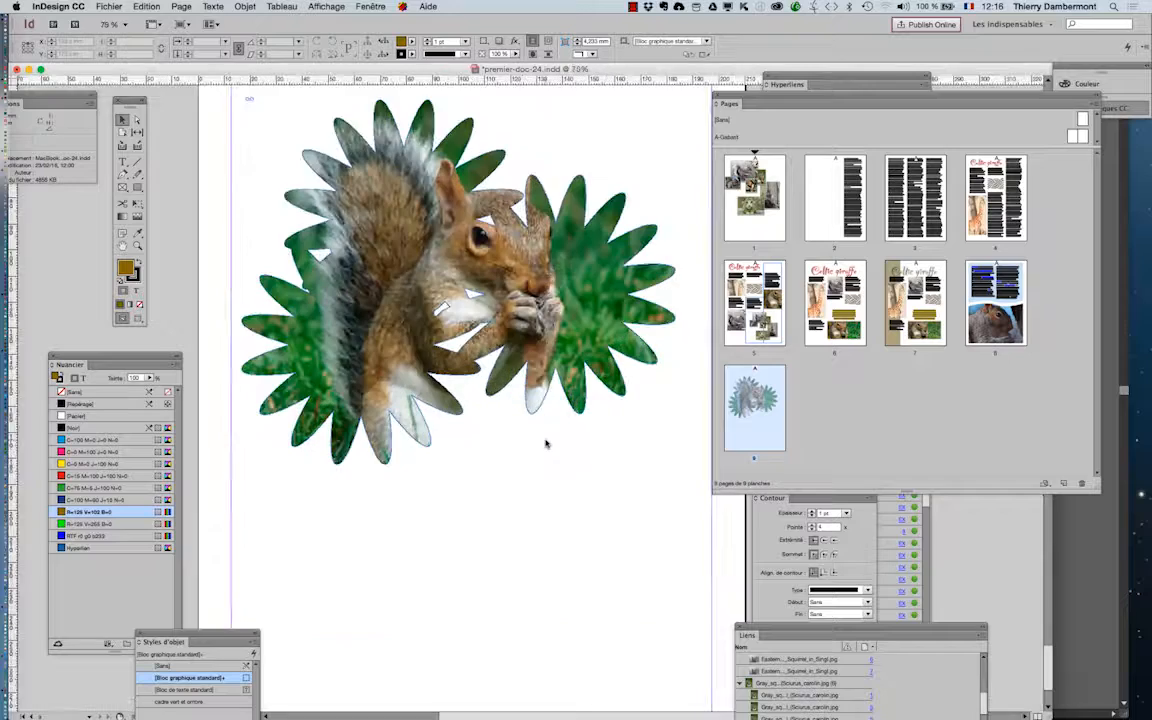
left_click(545, 442)
left_click(250, 6)
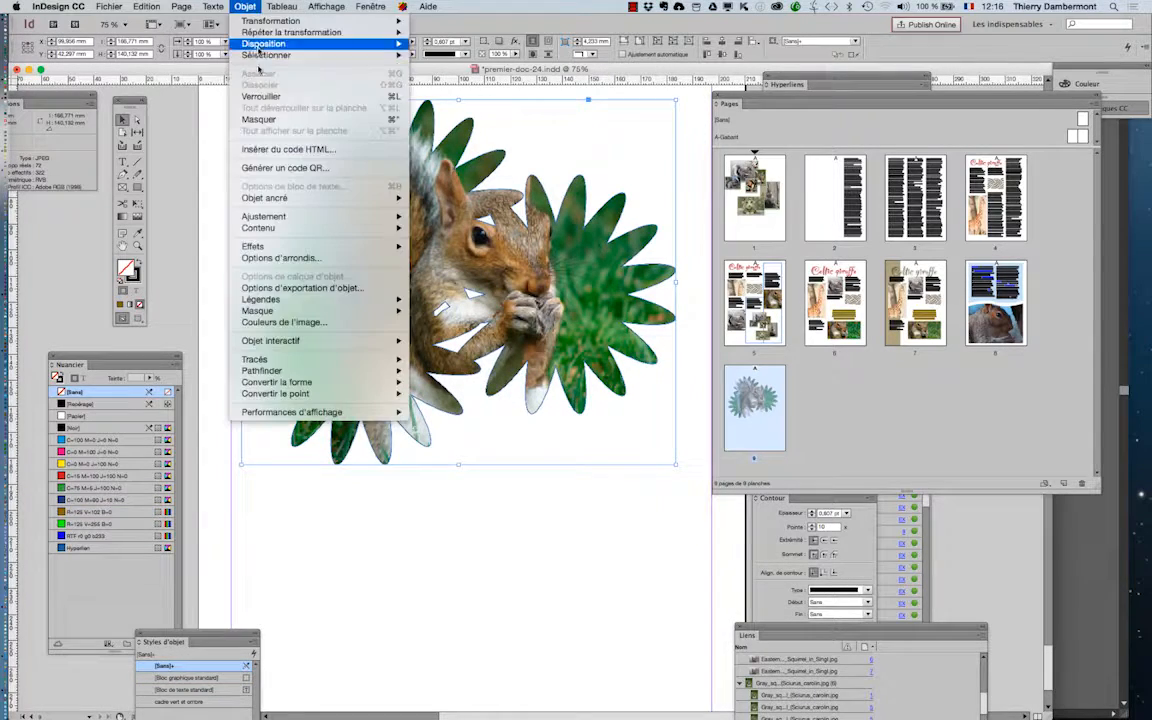
mouse_move(402, 248)
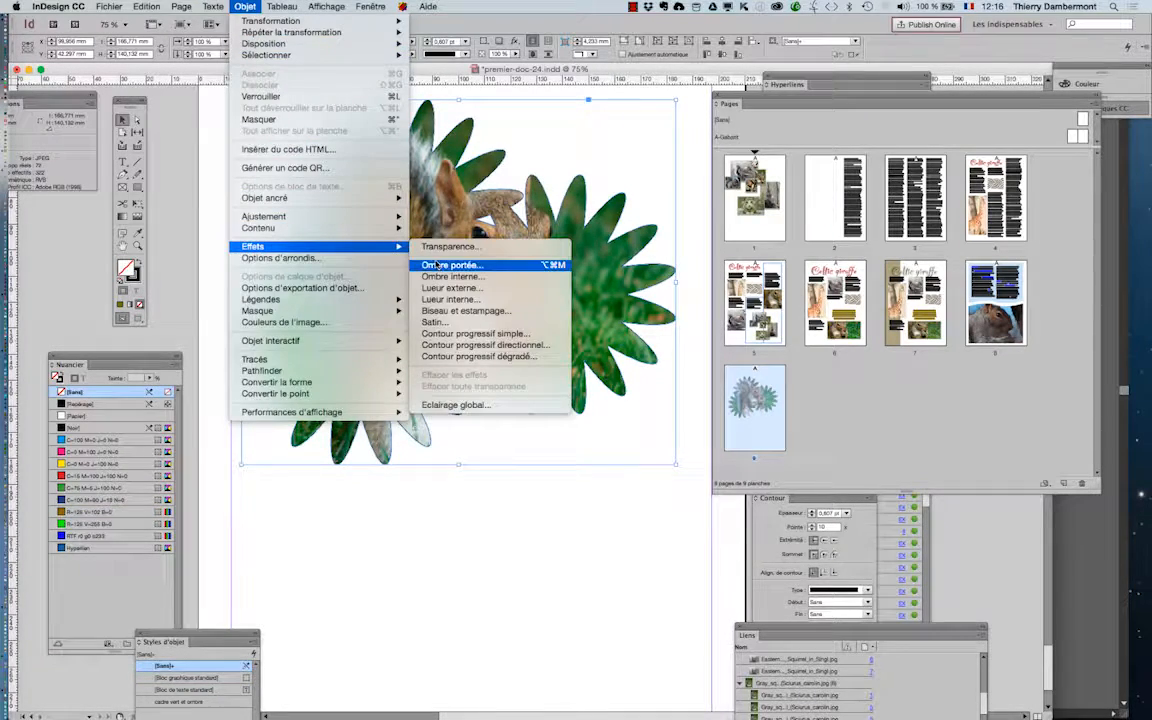
left_click(450, 265)
left_click_drag(759, 307, 760, 478)
left_click_drag(1003, 514, 963, 525)
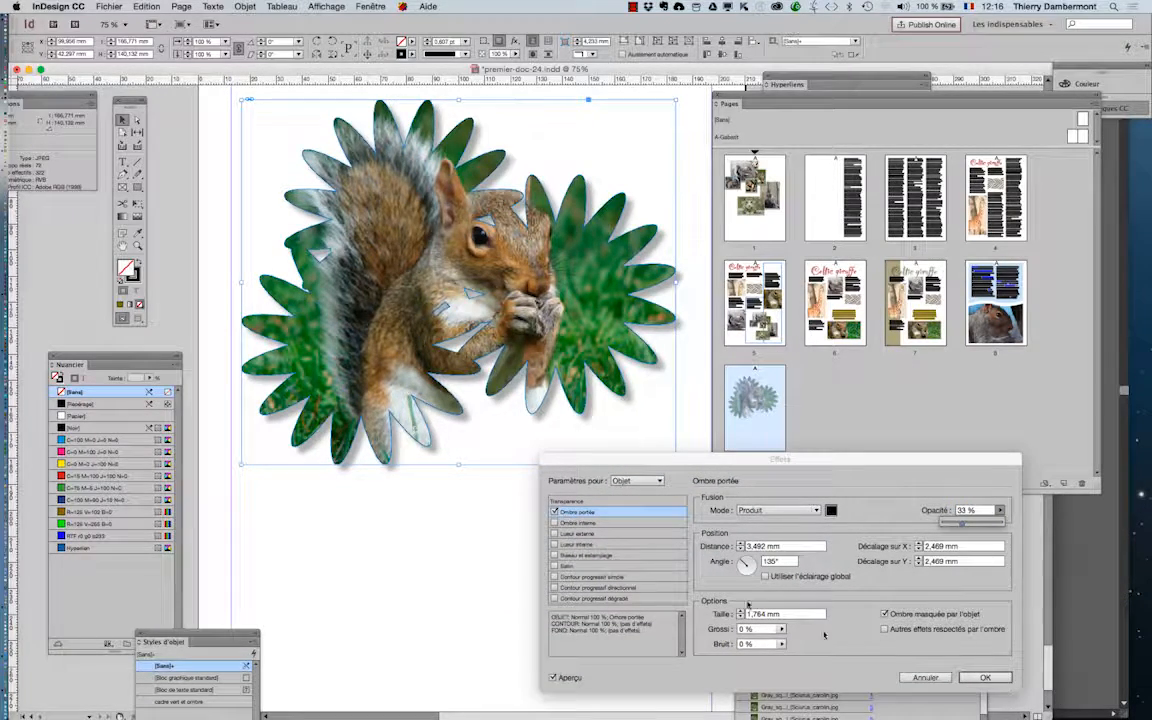
- Try a bevel and emboss effect with the Cisèlement épais technique on the flower frame
left_click(590, 556)
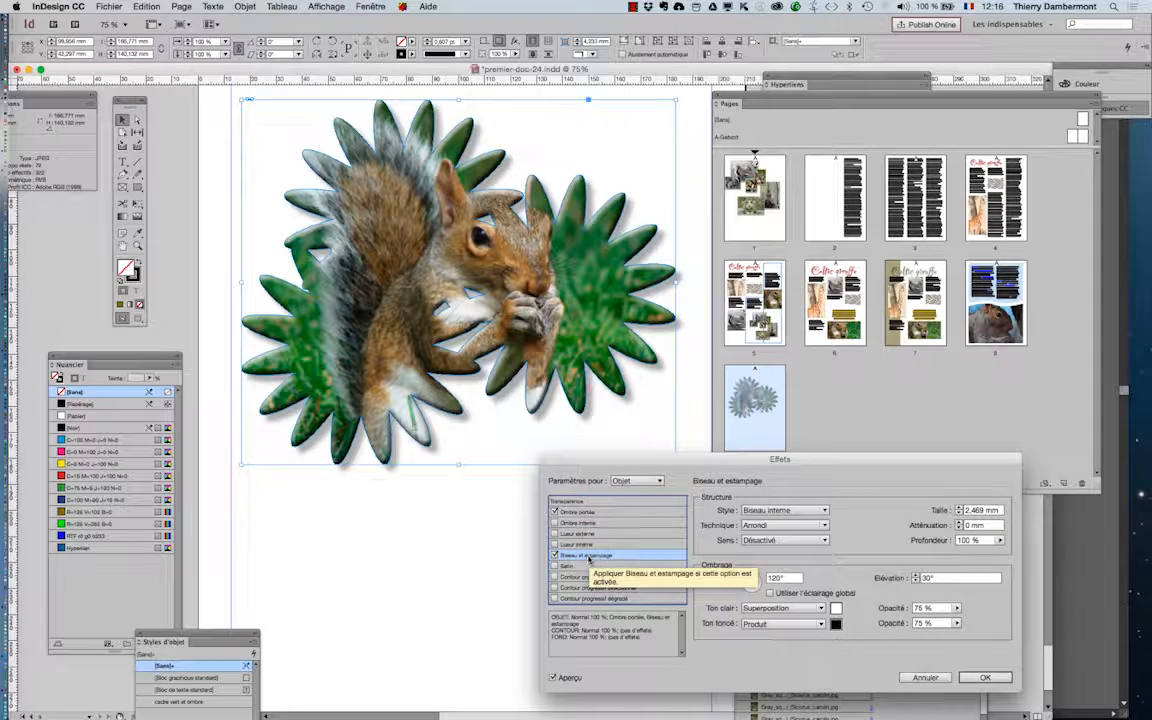
left_click(770, 525)
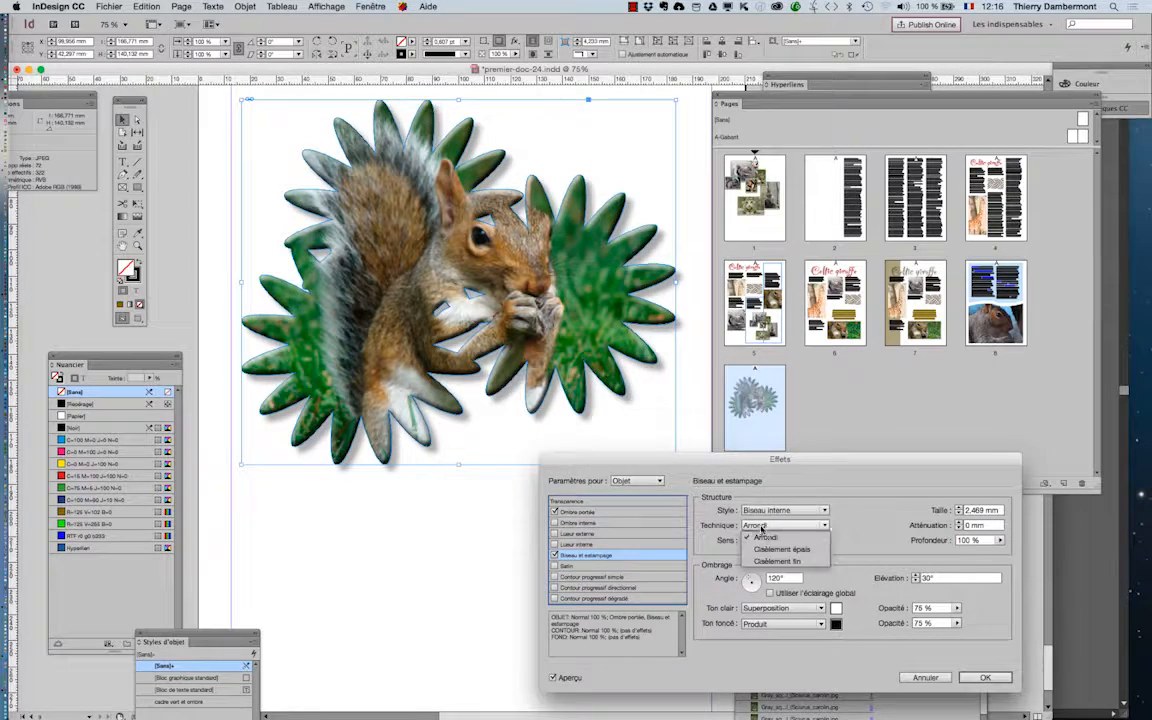
left_click(771, 542)
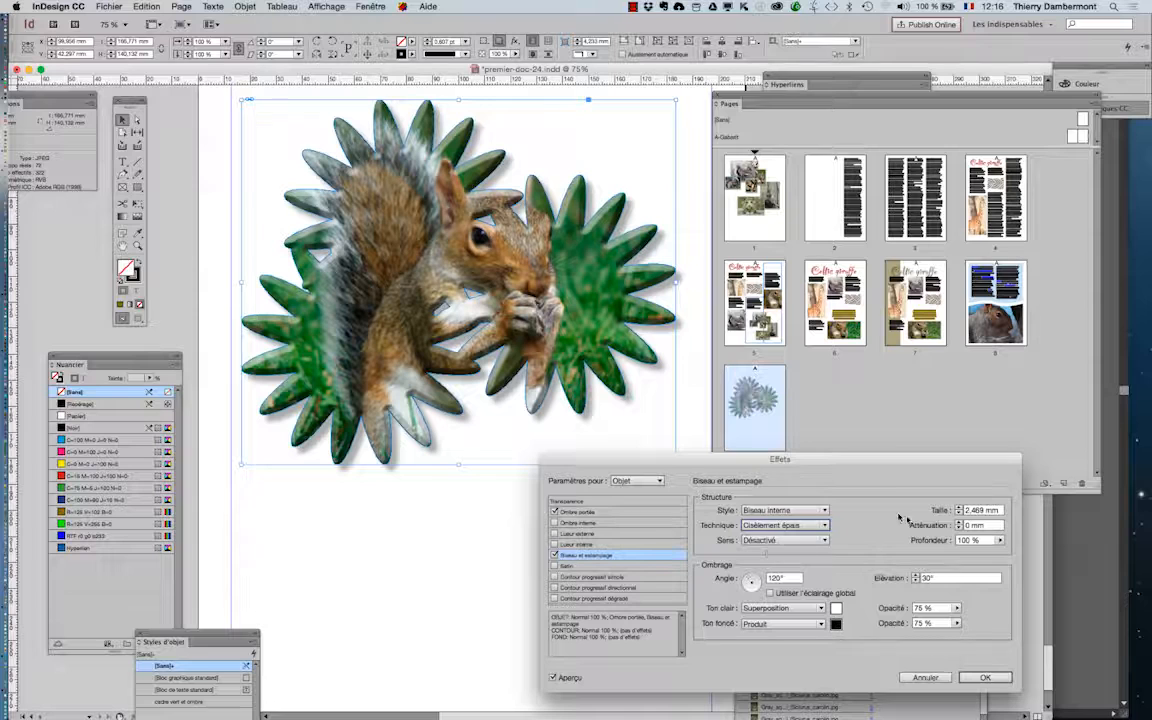
left_click(555, 556)
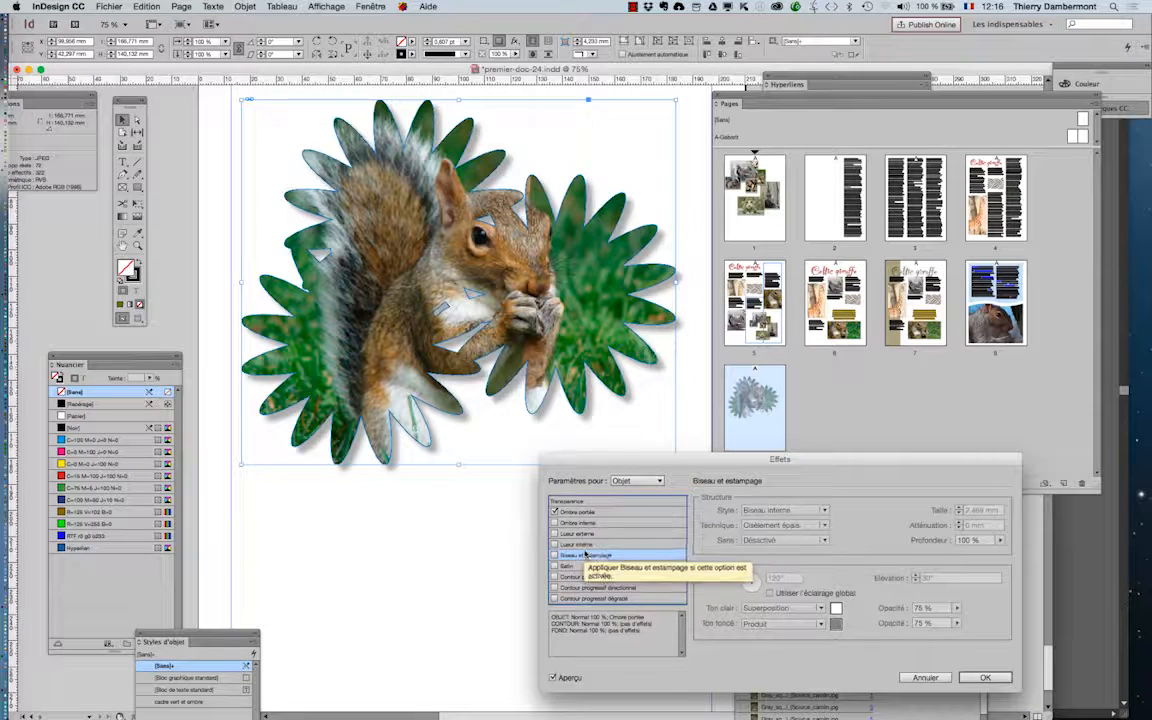
- Add an inner glow to the flower frame in yellow C=0 M=0 J=100 N=0 with the Normal blending mode
left_click(555, 544)
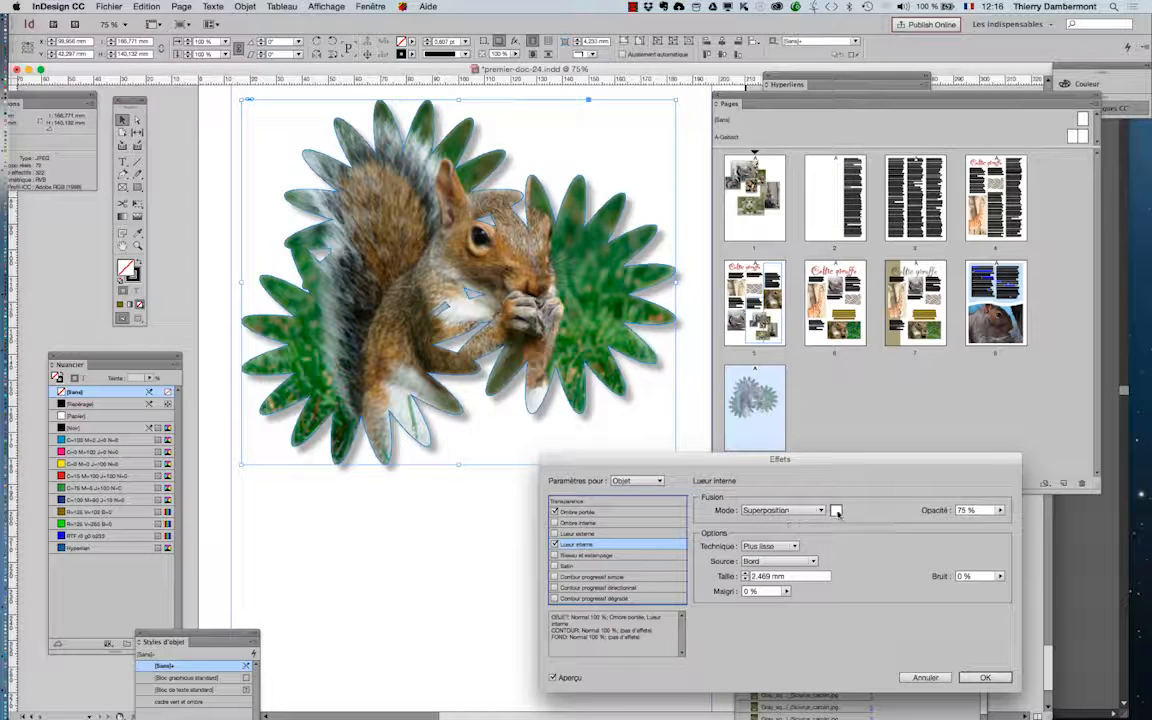
left_click(836, 511)
left_click(514, 385)
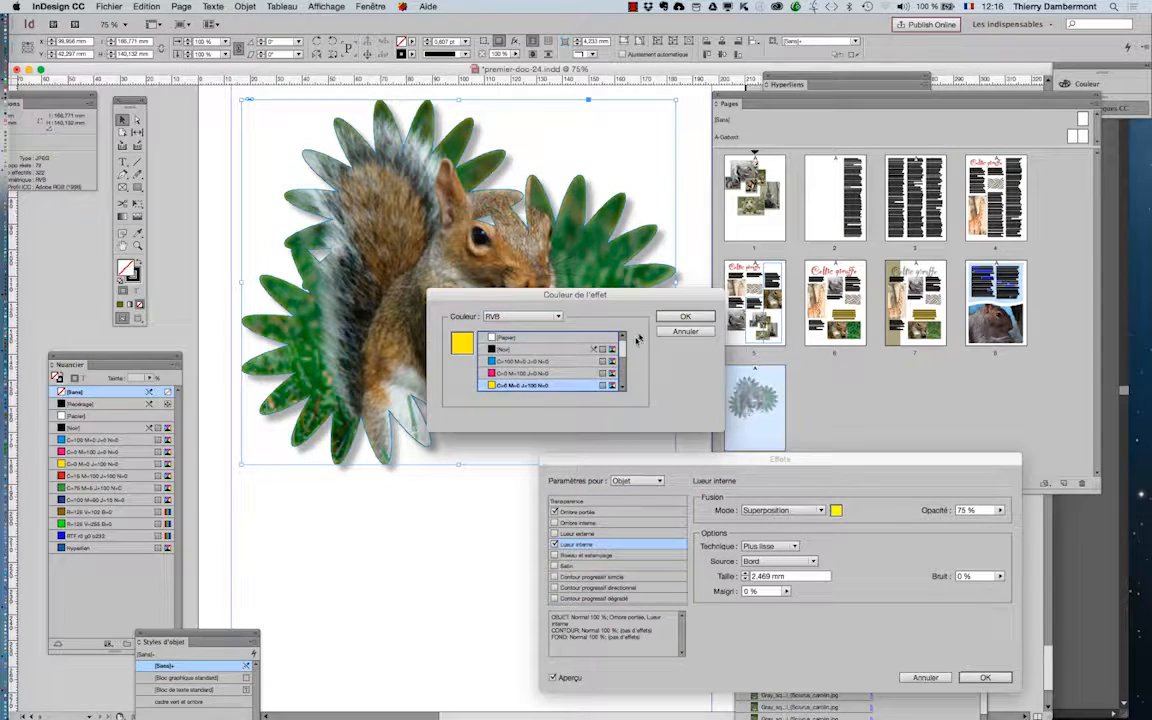
left_click(685, 316)
left_click(770, 510)
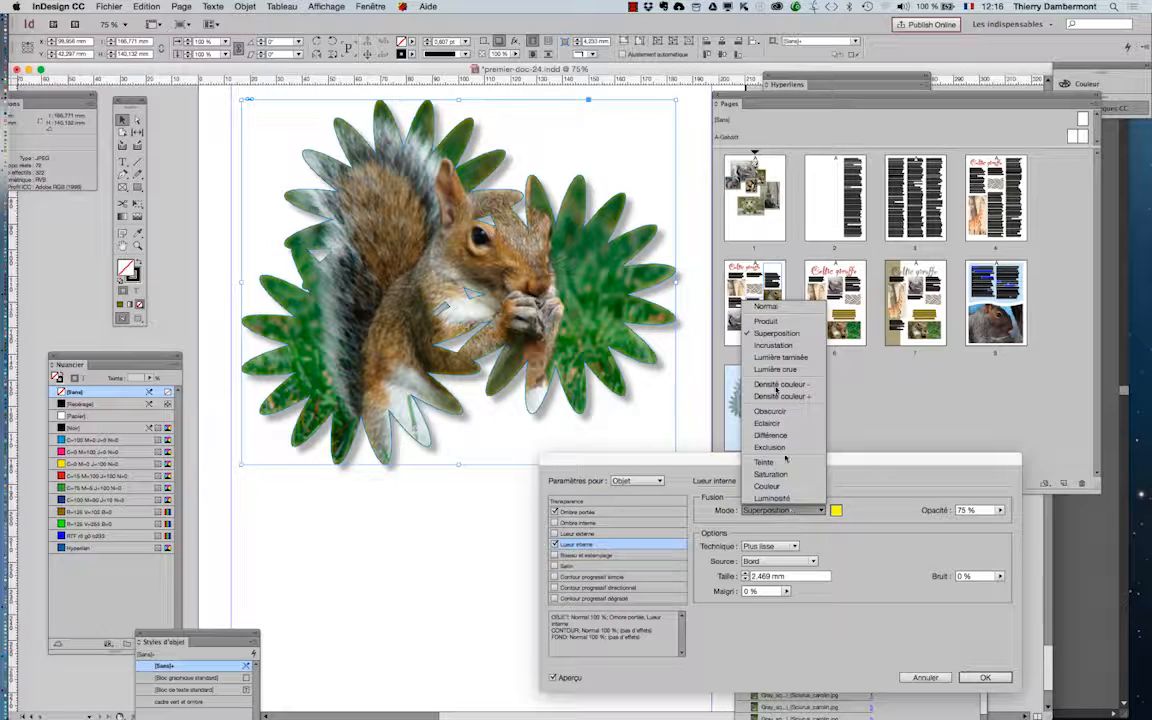
left_click(766, 306)
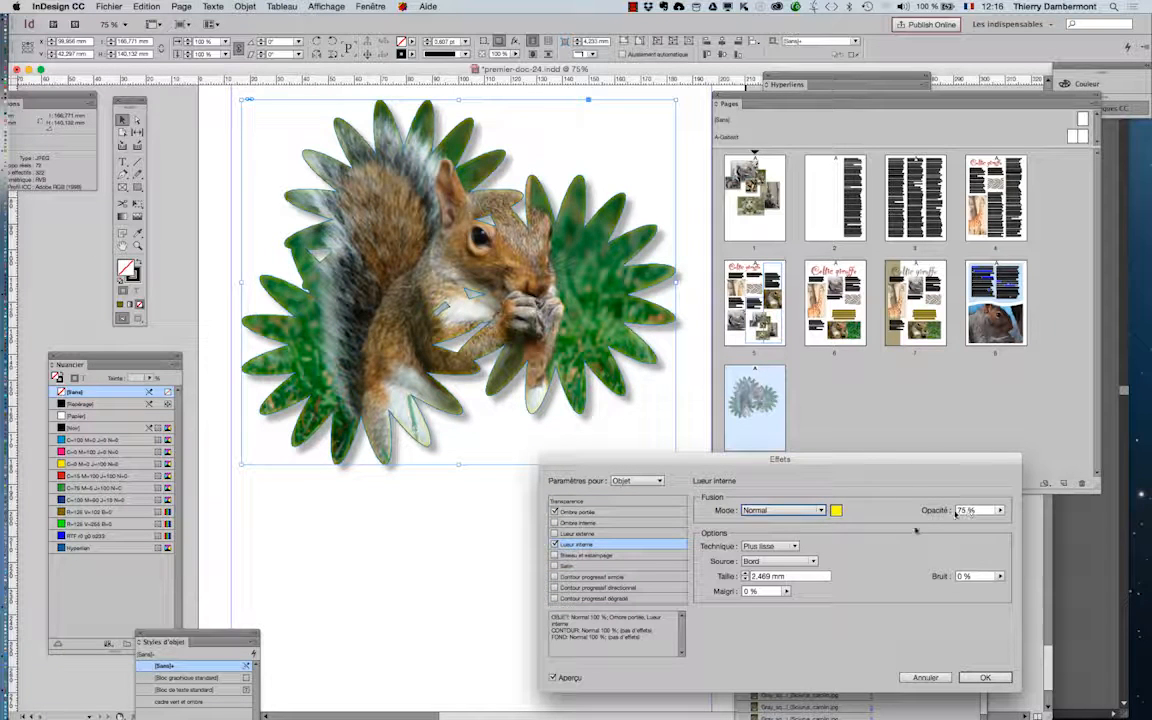
- Set the inner glow's size to 20 mm, apply the effects and deselect the flower frame
left_click(745, 574, "shift")
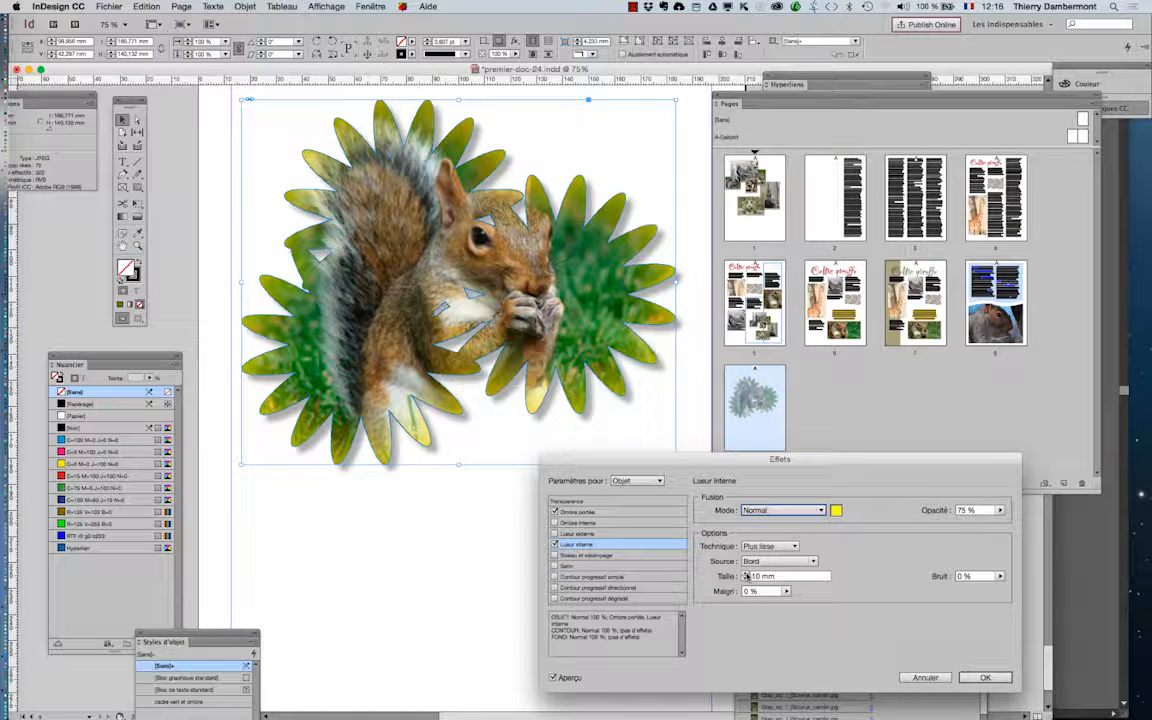
left_click(745, 575, "shift")
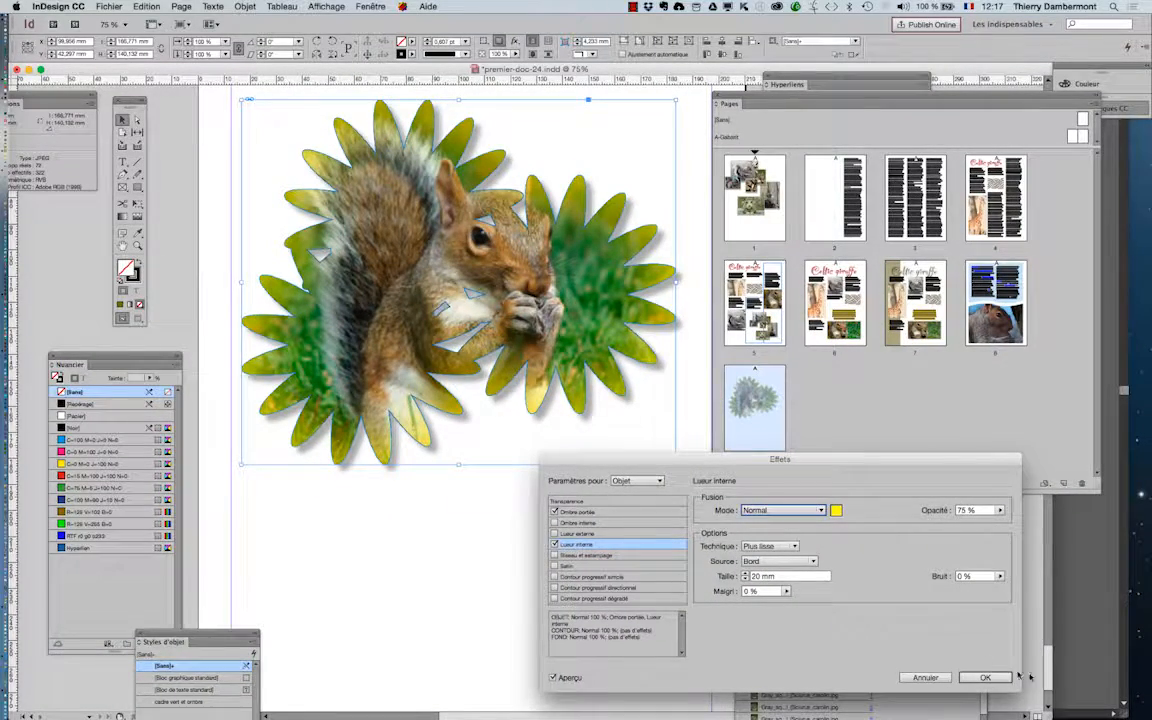
left_click(985, 678)
left_click(578, 530)
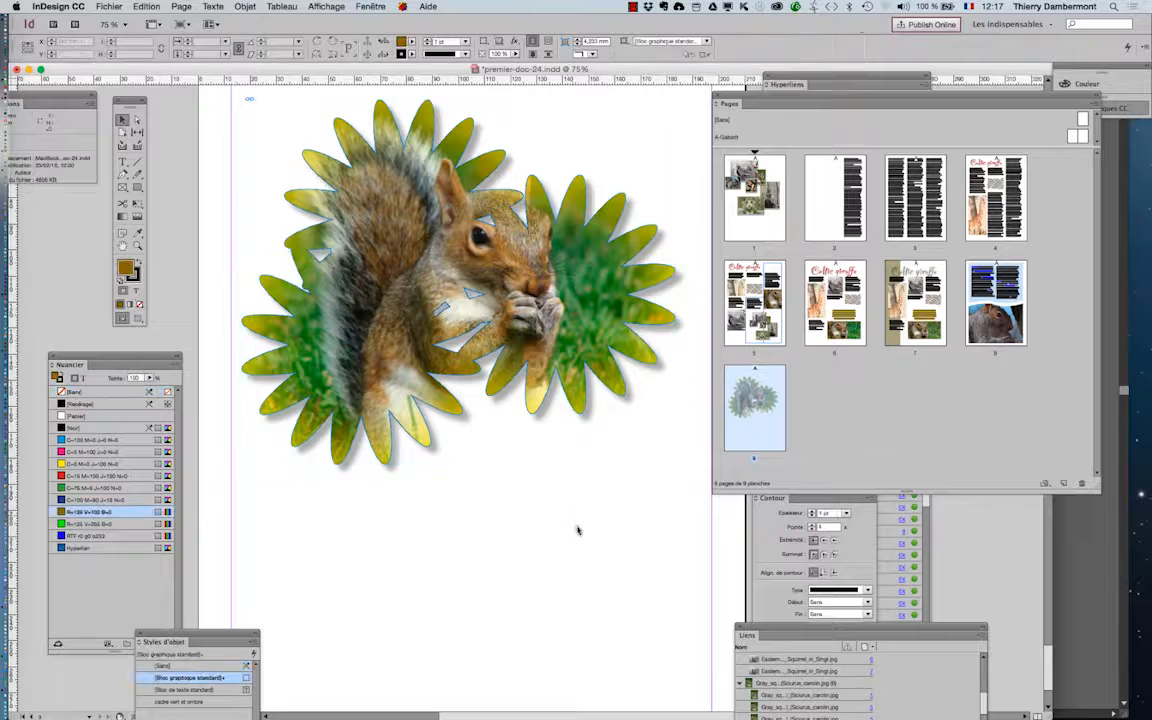
- Remove the flower frame's stroke and view the whole page in preview mode
left_click(310, 332)
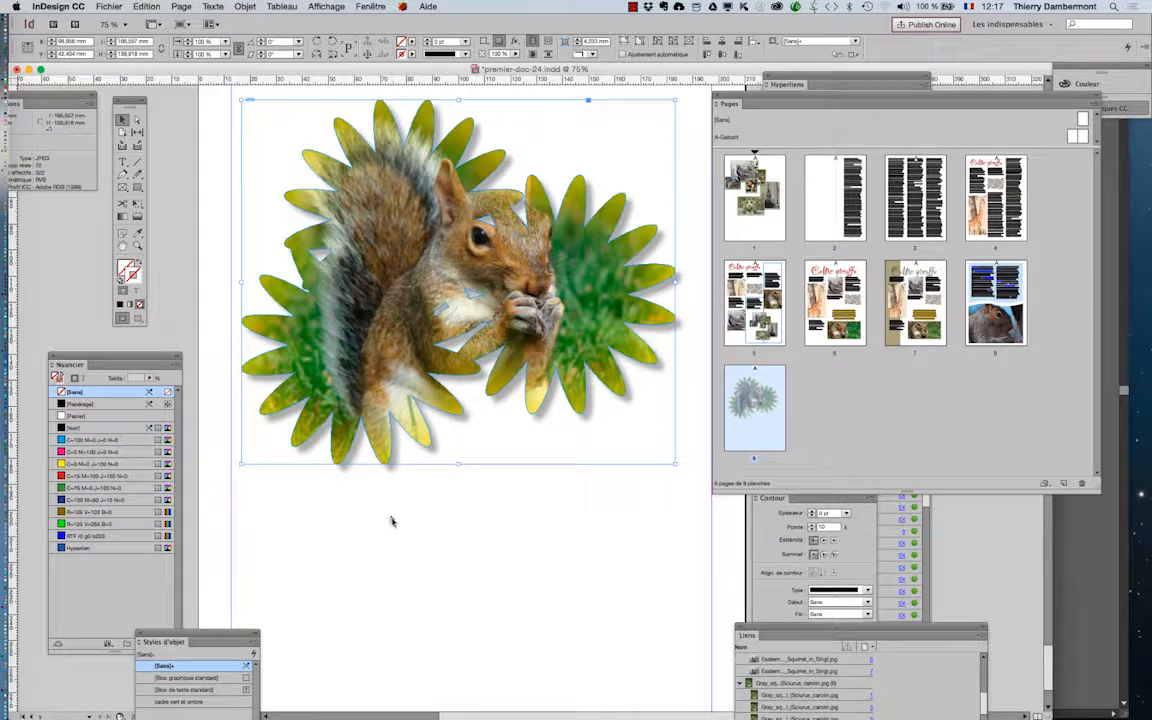
left_click(502, 562)
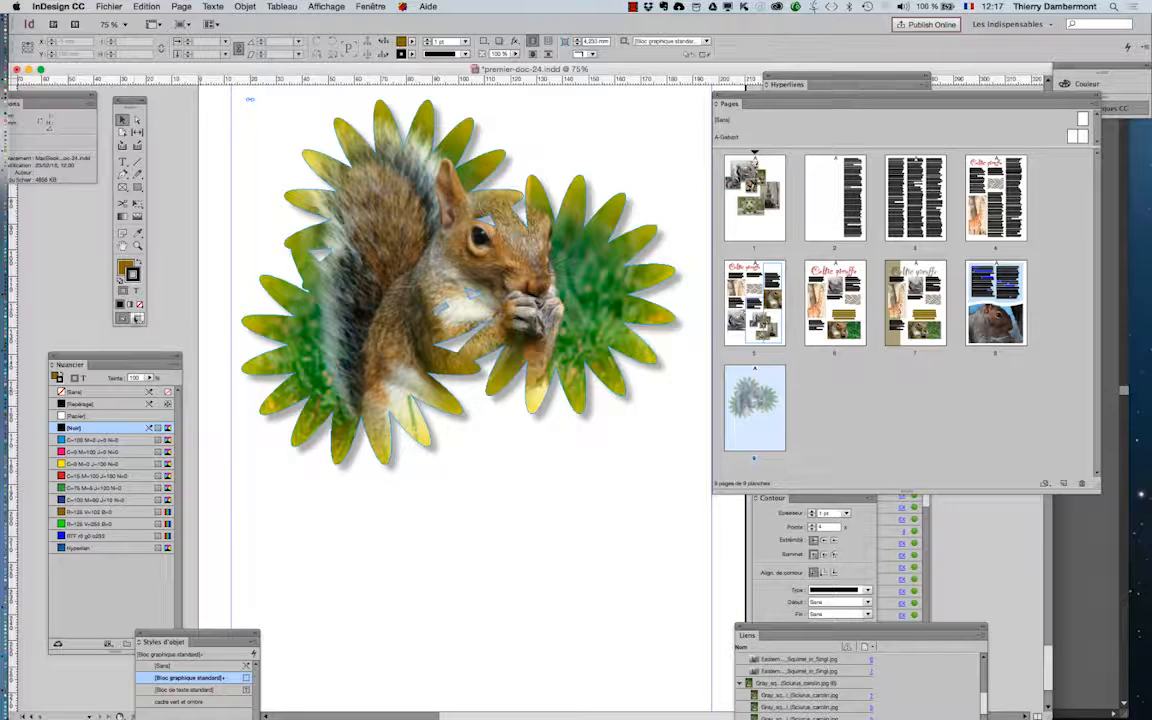
left_click(137, 318)
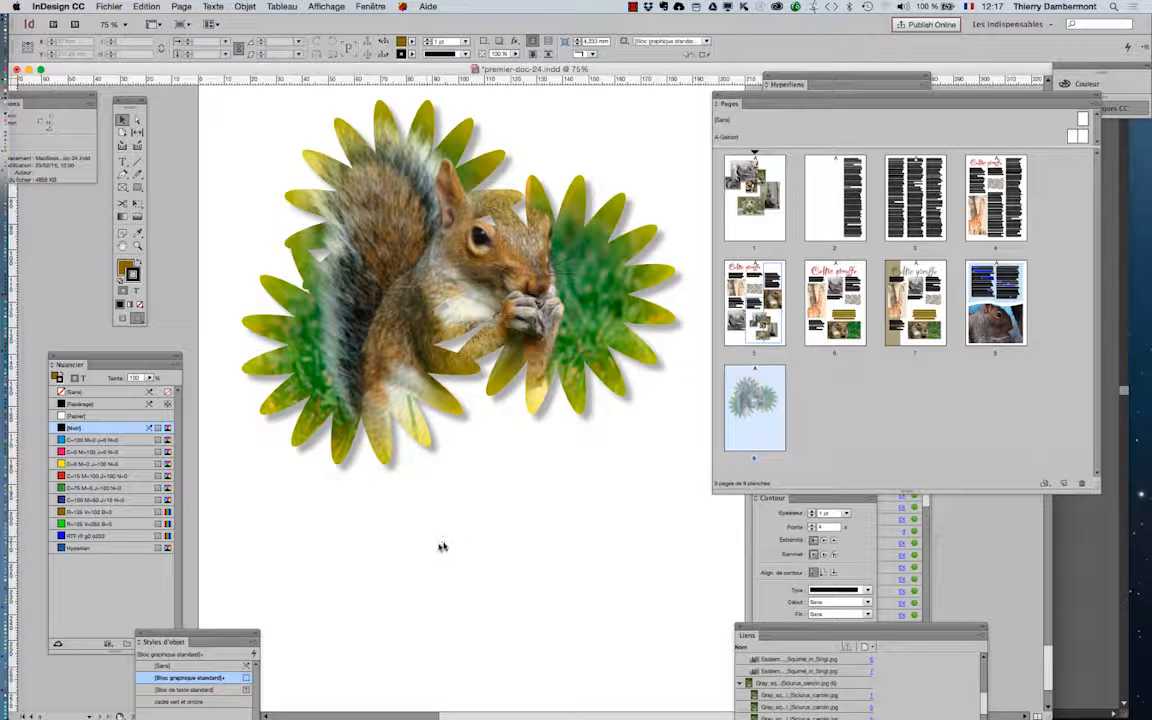
key("super+minus")
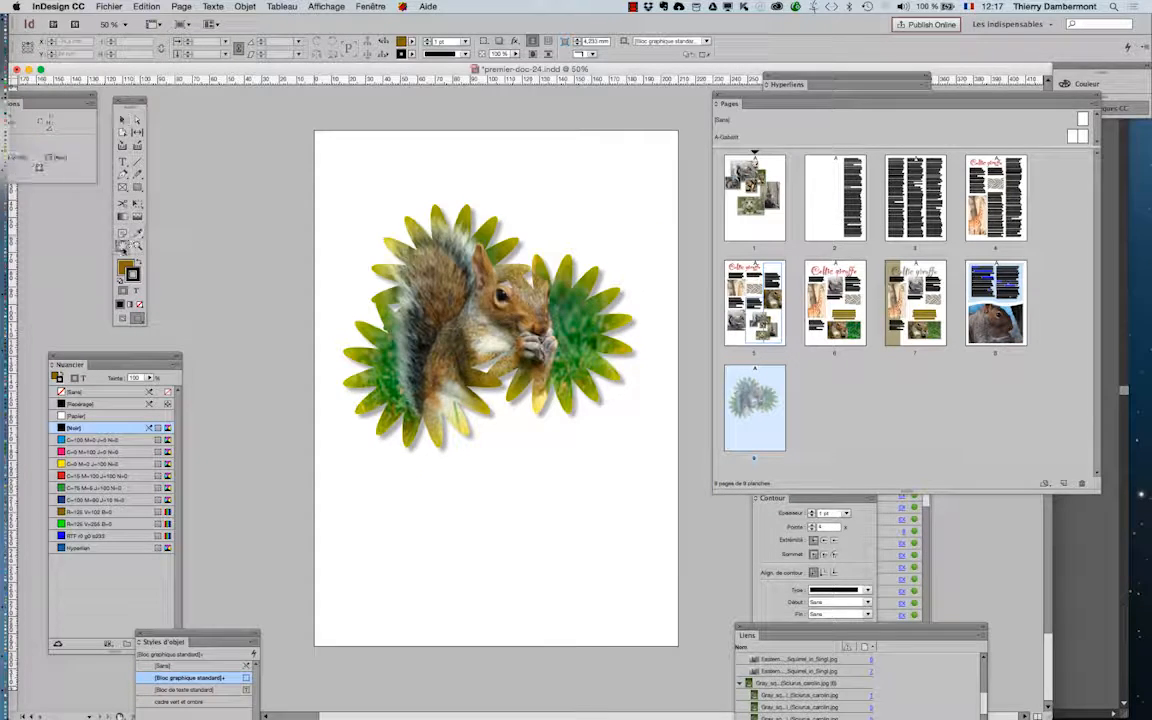